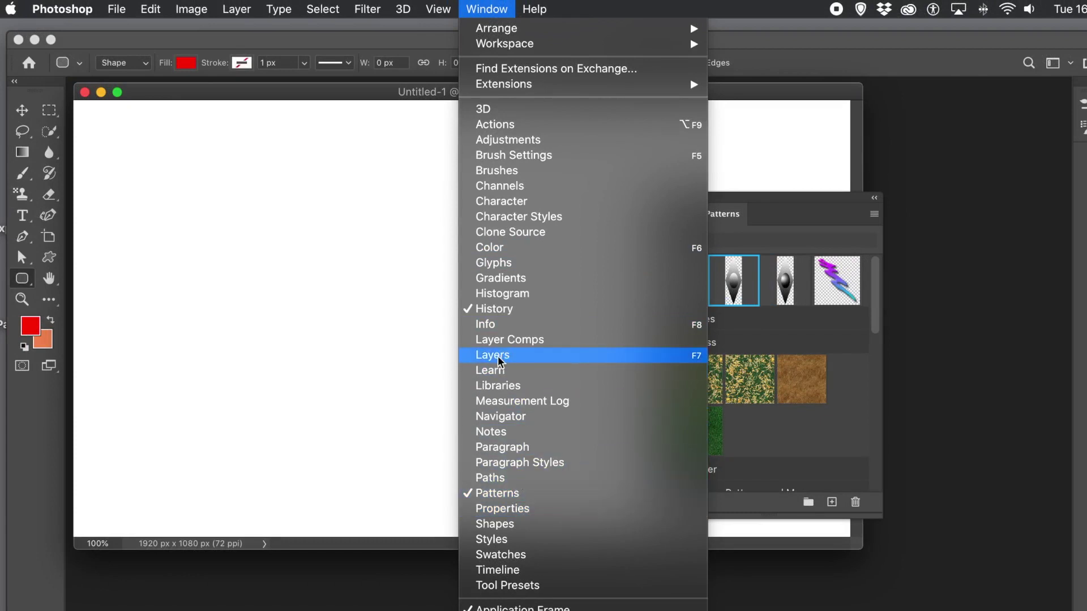
- Open the Legacy 2019 Patterns Dirt group and drag the dark dirt pattern onto the canvas
{"action": "left_click", "coordinate": [766, 198]}
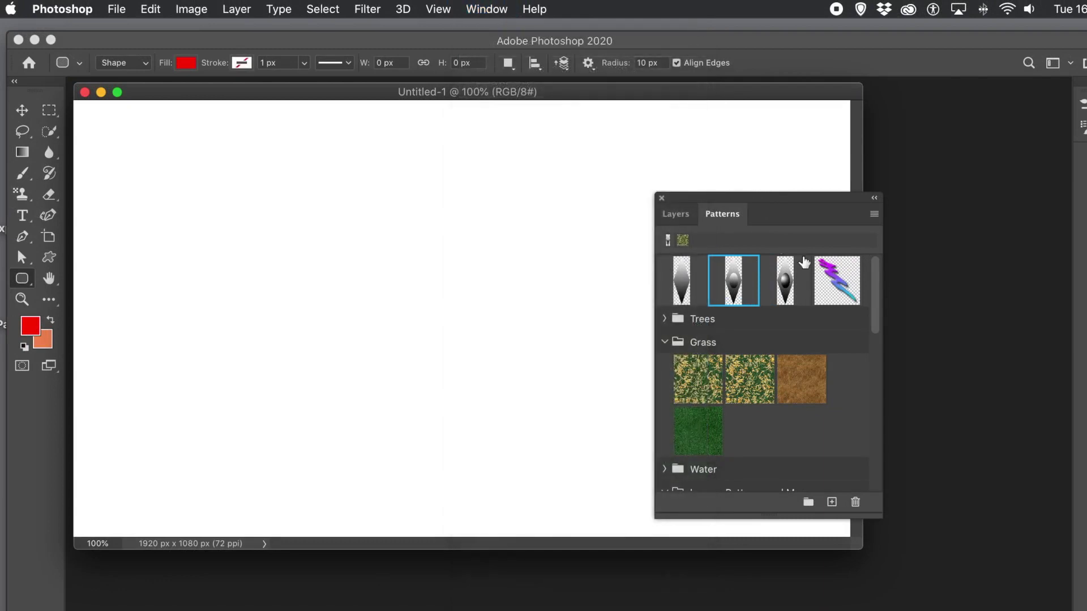
{"action": "left_click_drag", "start_coordinate": [876, 283], "coordinate": [873, 320]}
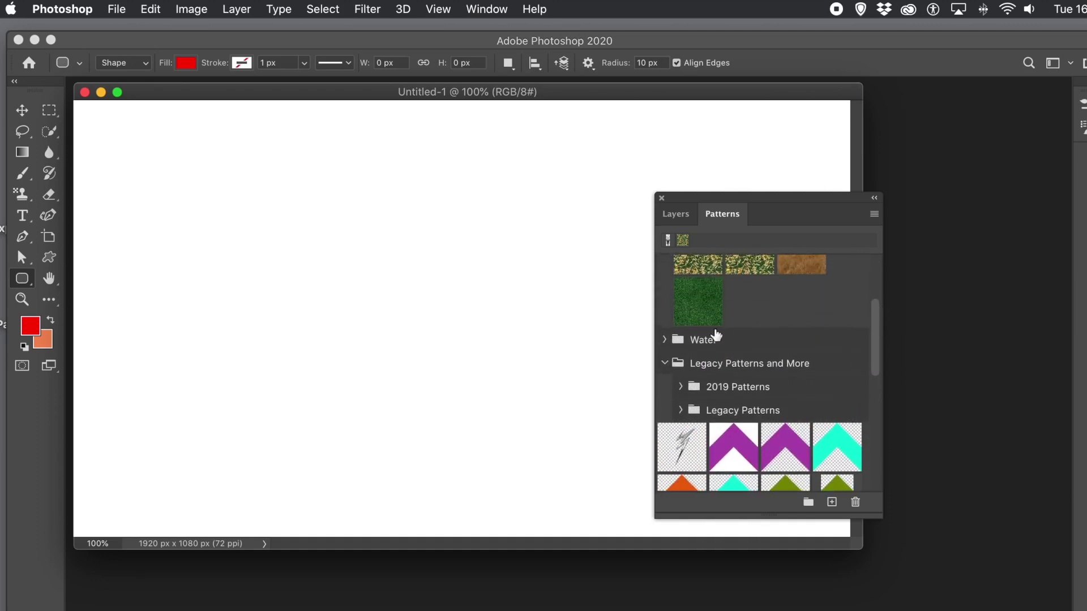
{"action": "left_click", "coordinate": [682, 387]}
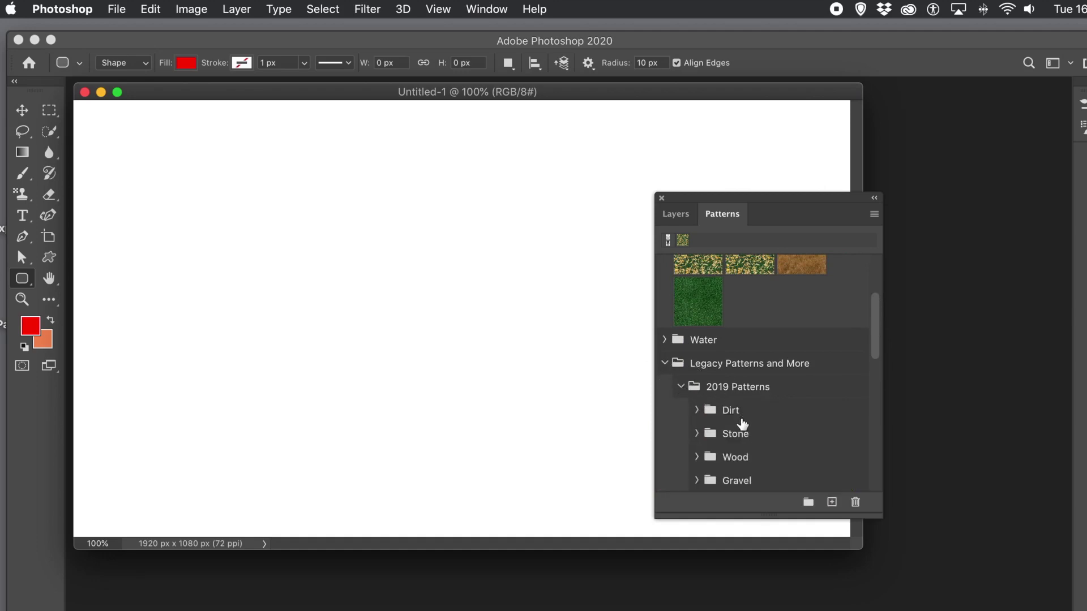
{"action": "left_click", "coordinate": [698, 411]}
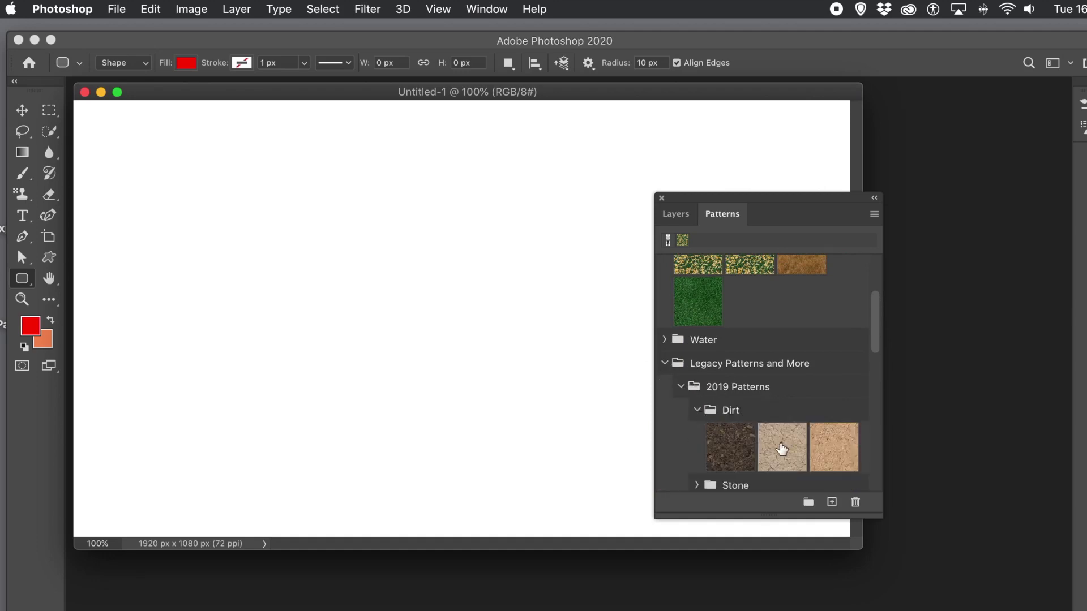
{"action": "left_click", "coordinate": [723, 429]}
{"action": "left_click_drag", "start_coordinate": [723, 429], "coordinate": [364, 281]}
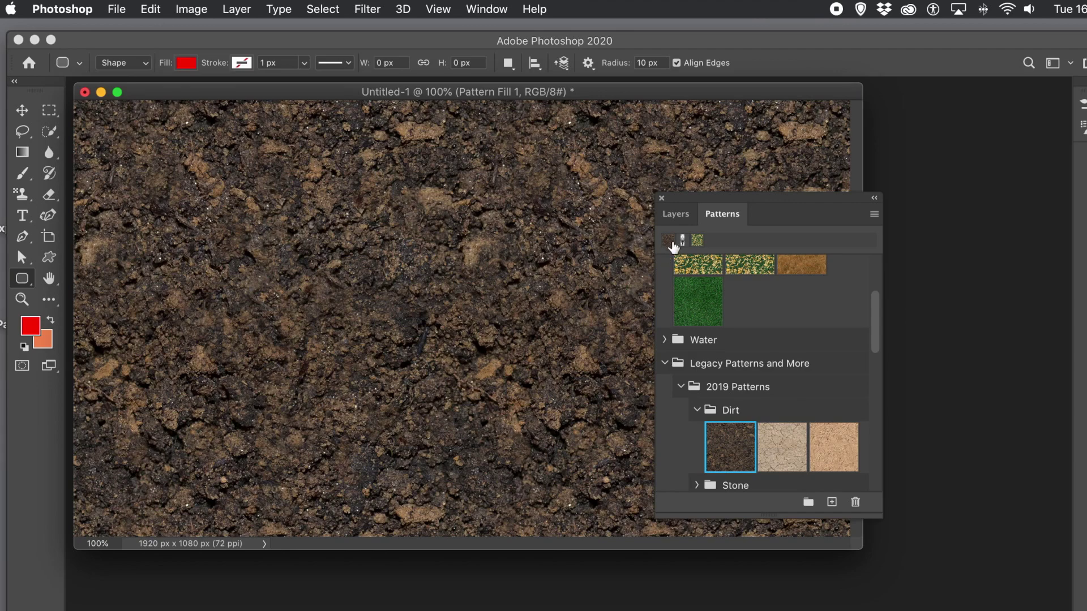
- Show the Layers list and open the Pattern Fill 1 layer's settings
{"action": "left_click", "coordinate": [677, 216]}
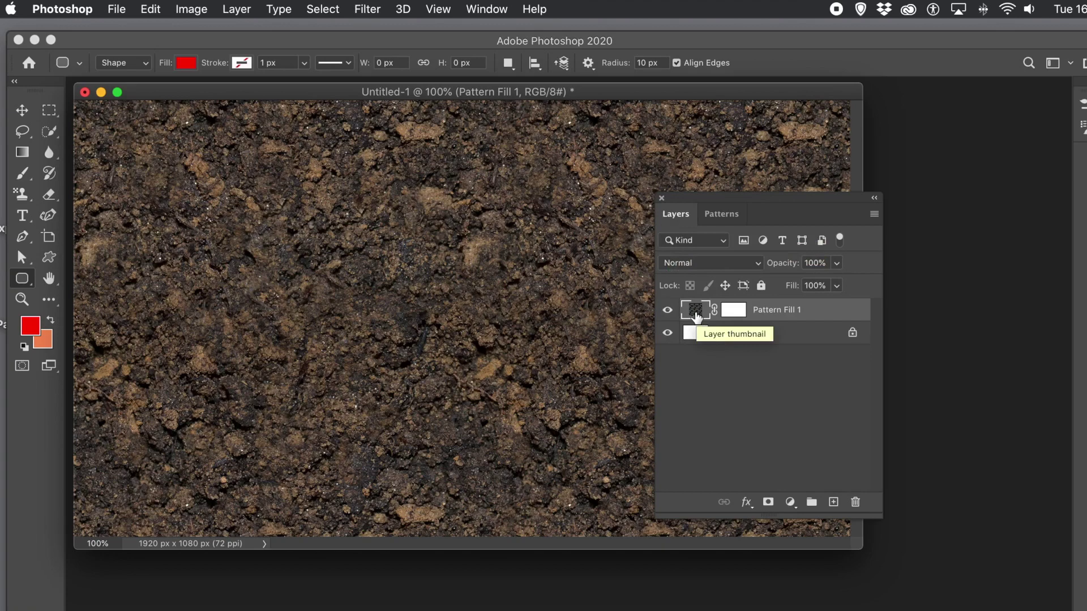
{"action": "double_click", "coordinate": [696, 312]}
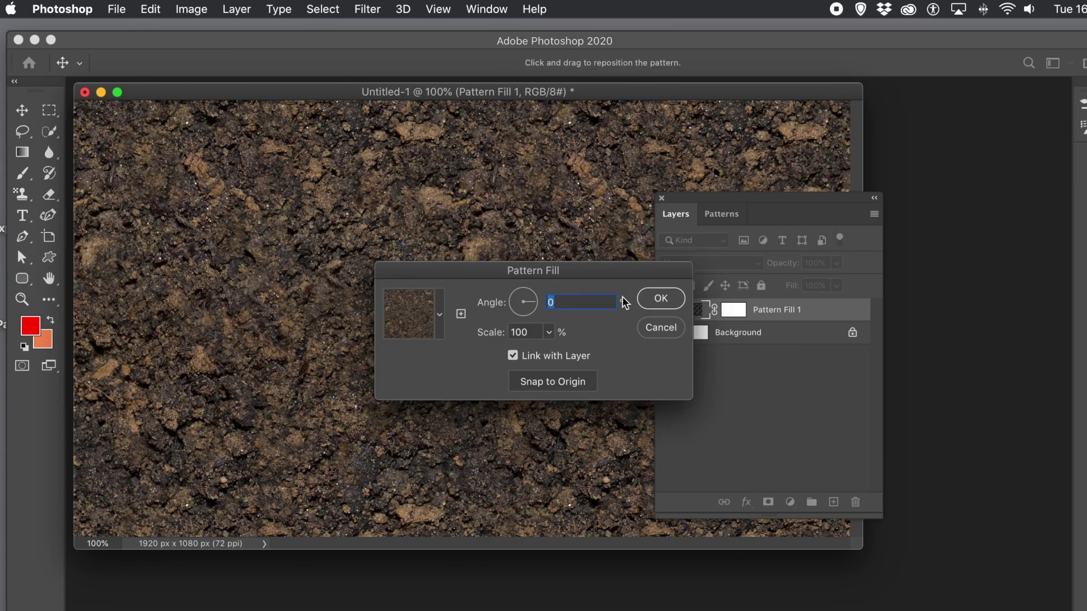
- Try the dirt pattern at -64.72° and 200% scale, cancel, then delete the layer
{"action": "left_click_drag", "start_coordinate": [524, 272], "coordinate": [444, 274]}
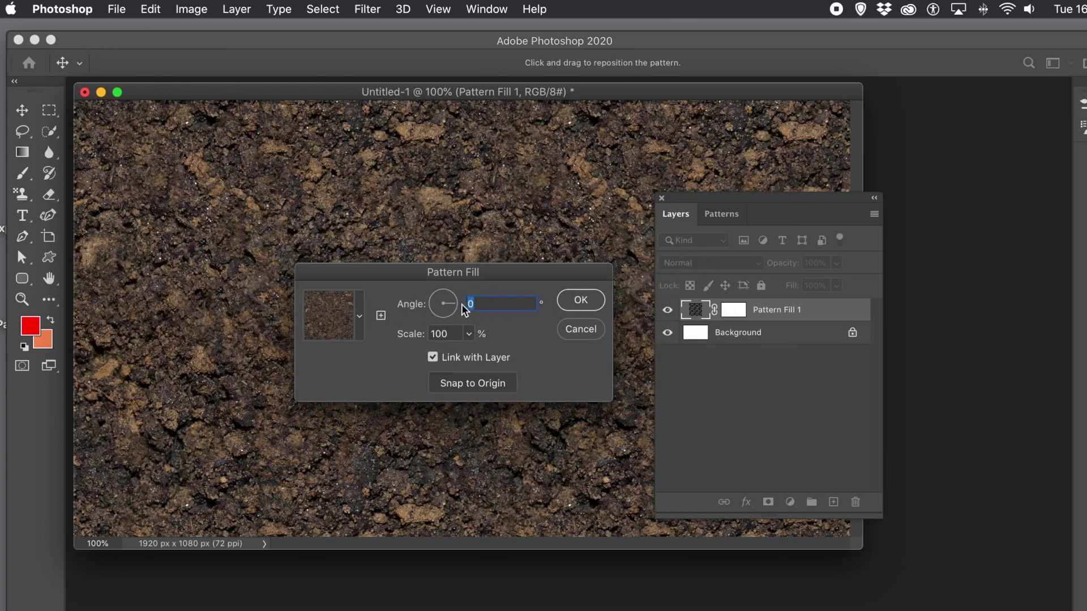
{"action": "left_click_drag", "start_coordinate": [455, 304], "coordinate": [454, 312]}
{"action": "left_click_drag", "start_coordinate": [455, 311], "coordinate": [448, 313]}
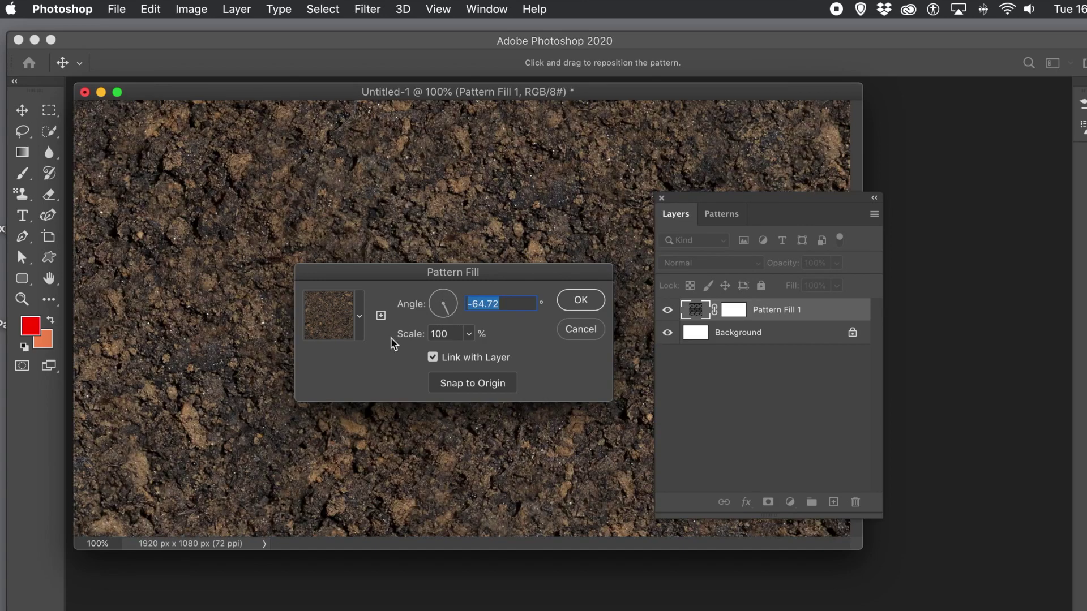
{"action": "left_click", "coordinate": [447, 333]}
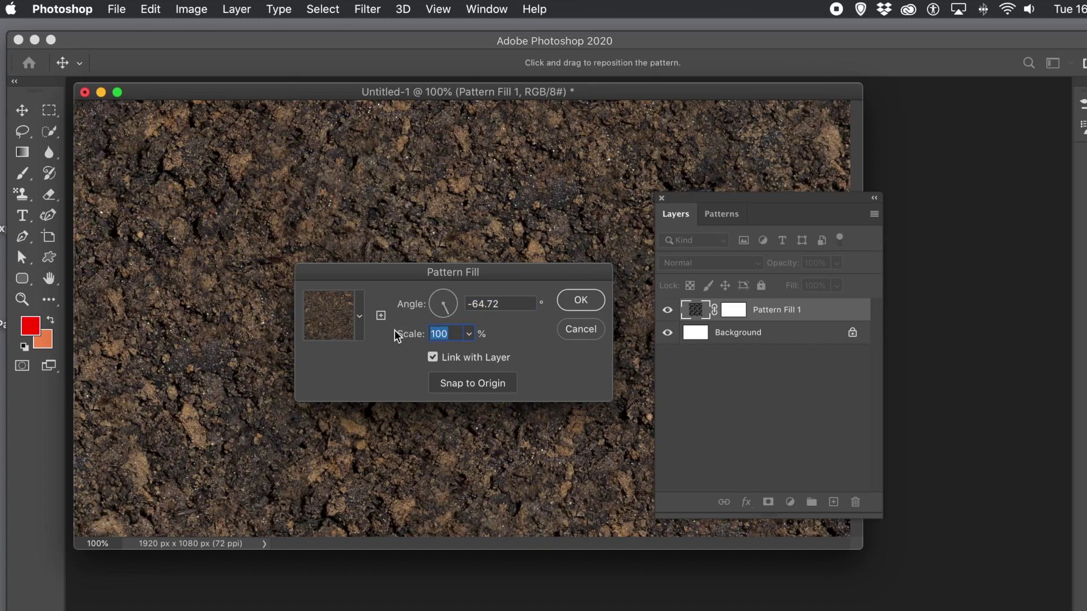
{"action": "type", "text": "200"}
{"action": "key", "text": "Tab"}
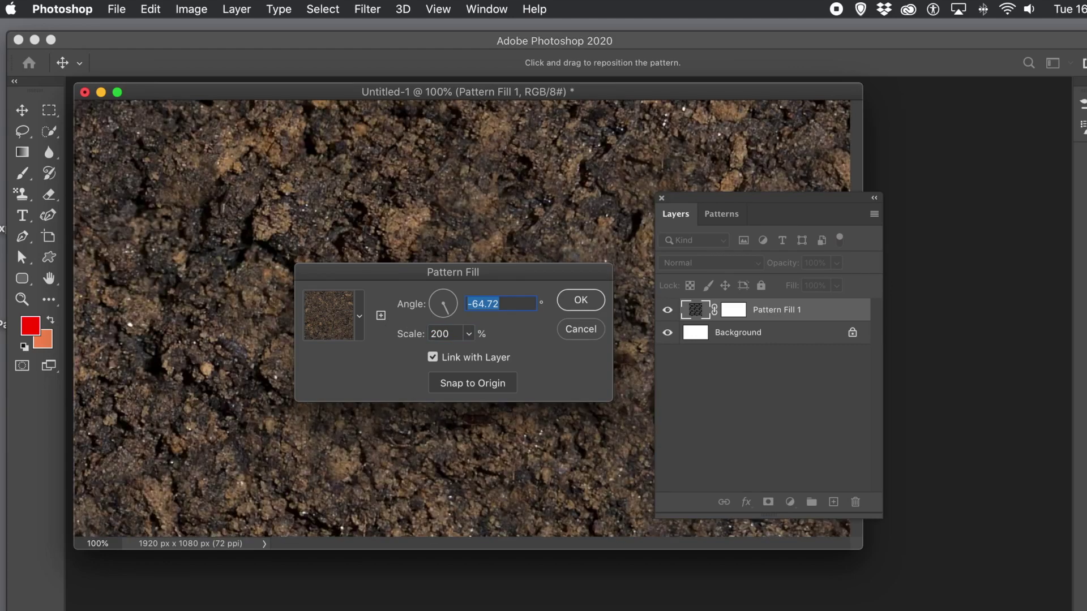
{"action": "left_click", "coordinate": [583, 332]}
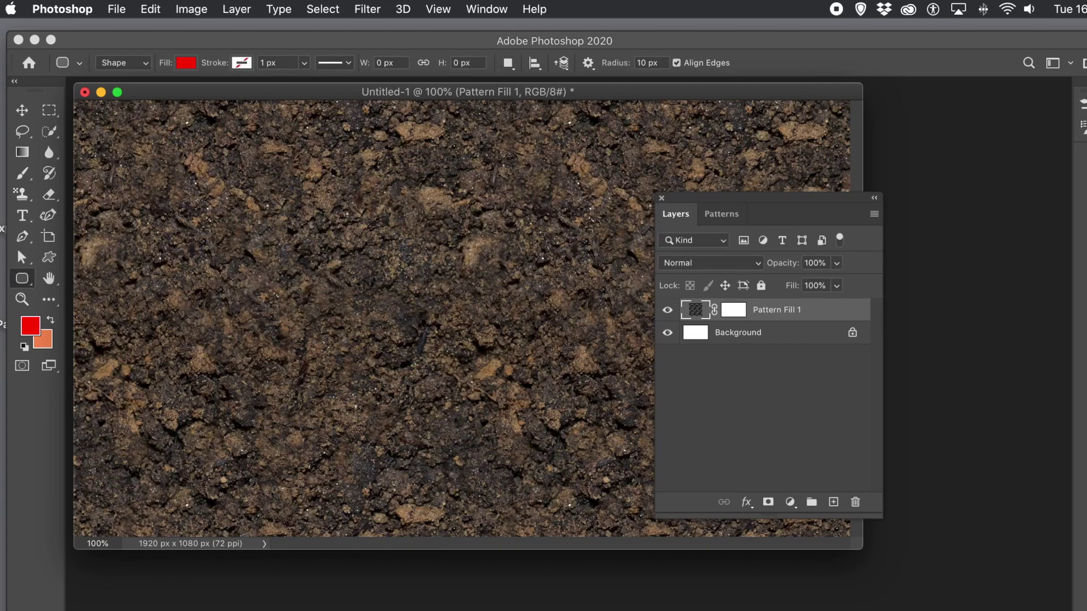
{"action": "key", "text": "super+z"}
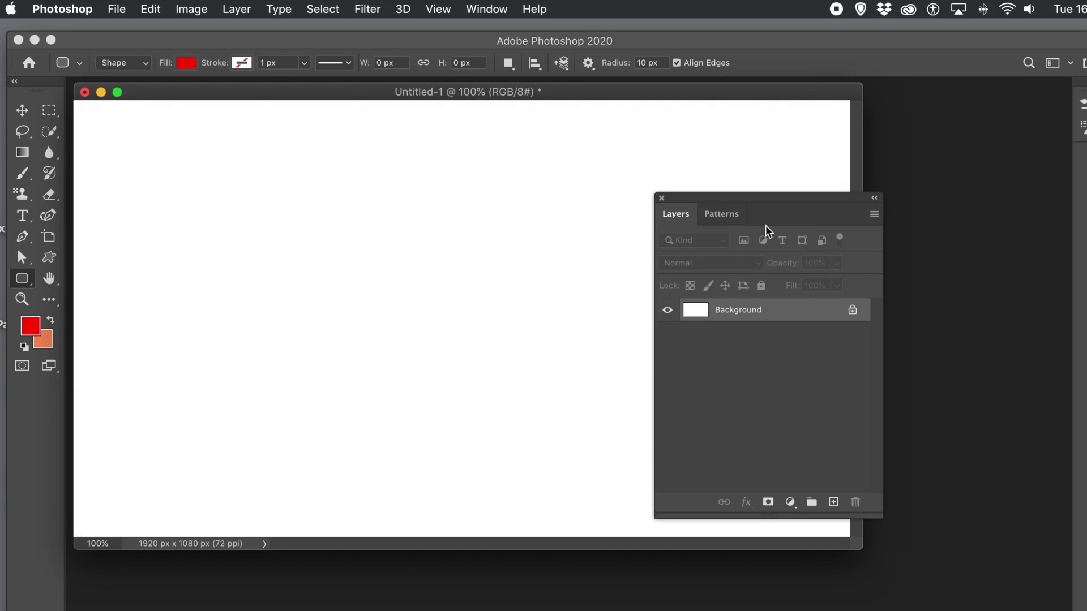
- Drag the blue drop pattern onto the canvas and open its Pattern Fill settings
{"action": "left_click", "coordinate": [716, 215]}
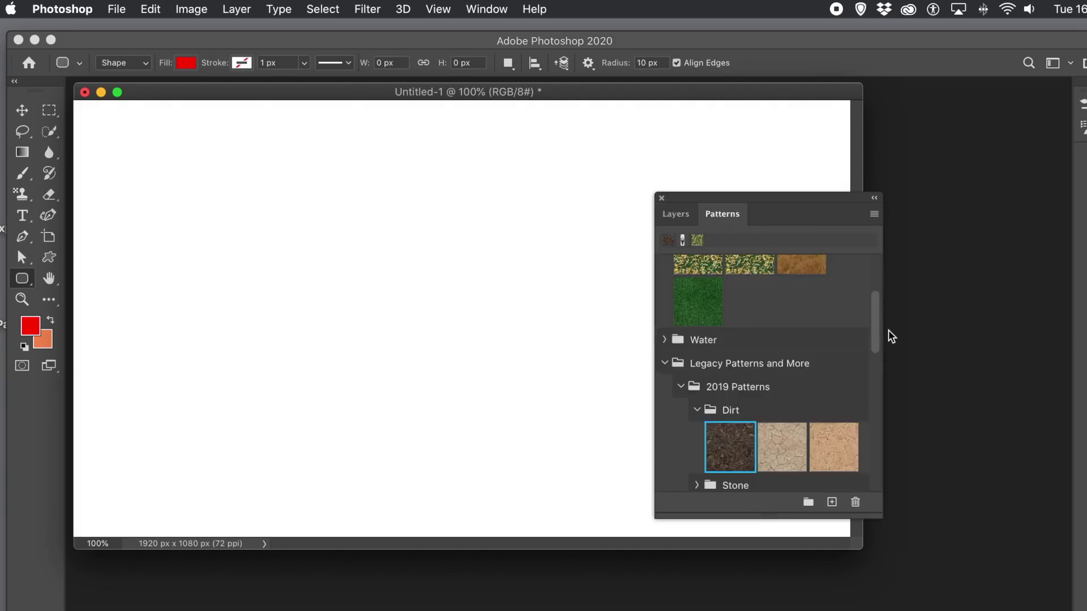
{"action": "left_click_drag", "start_coordinate": [874, 331], "coordinate": [853, 499]}
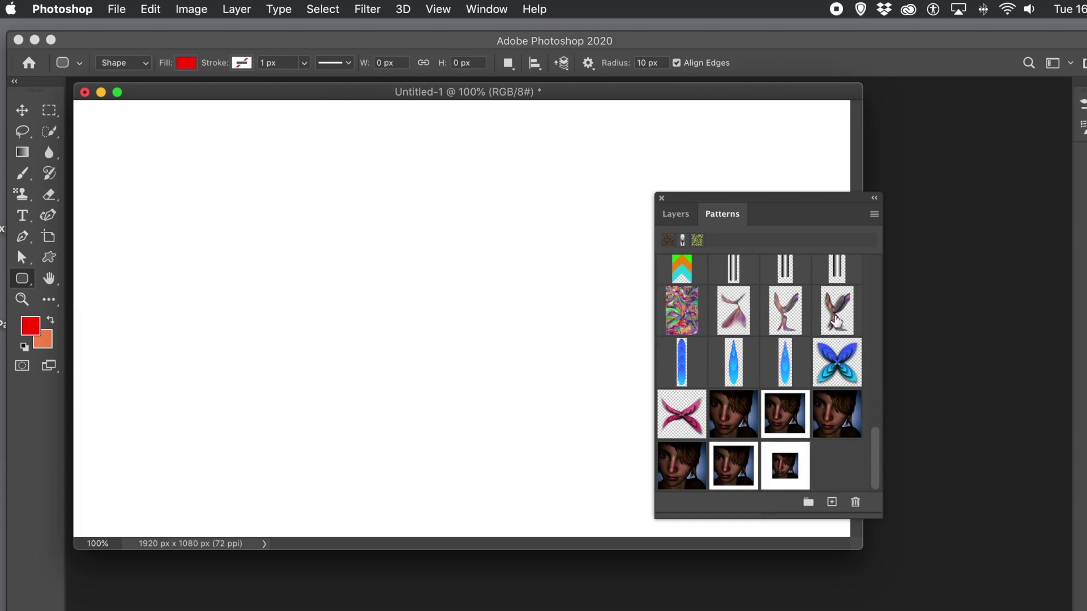
{"action": "left_click_drag", "start_coordinate": [731, 363], "coordinate": [436, 325]}
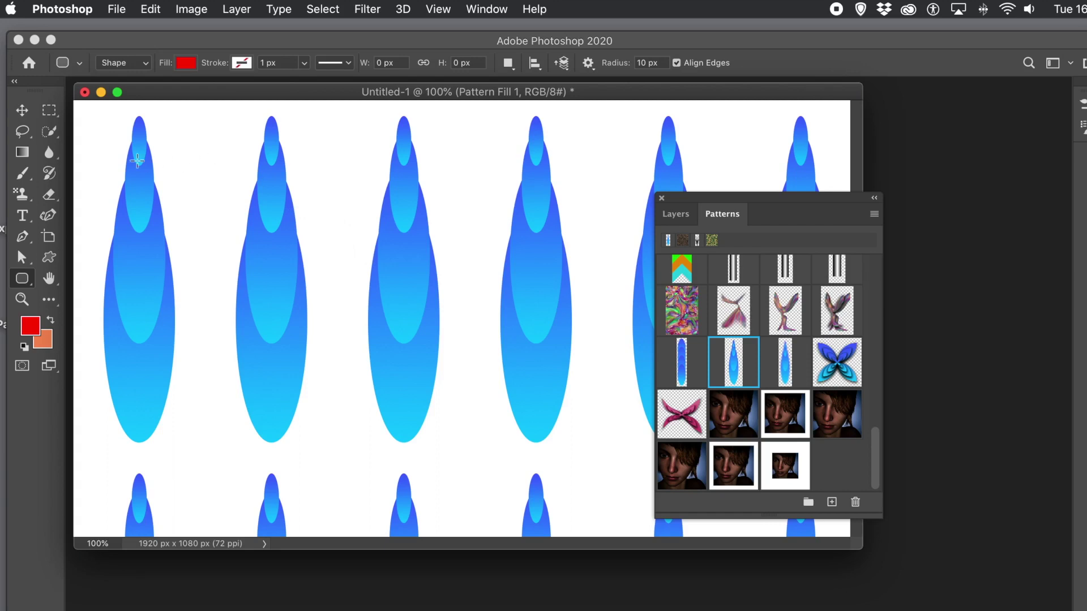
{"action": "left_click", "coordinate": [674, 219]}
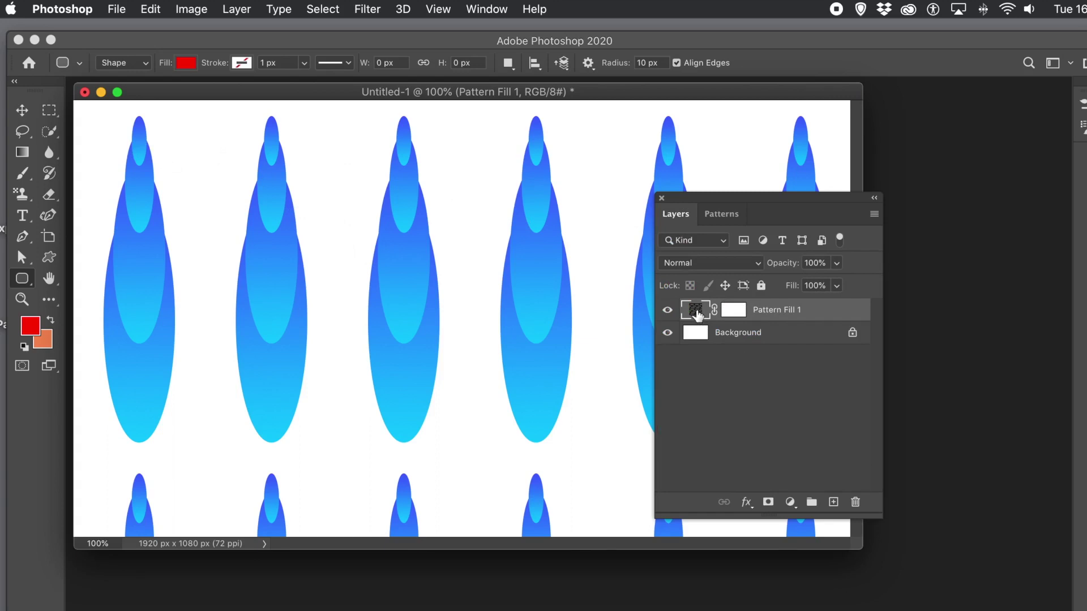
{"action": "double_click", "coordinate": [696, 311]}
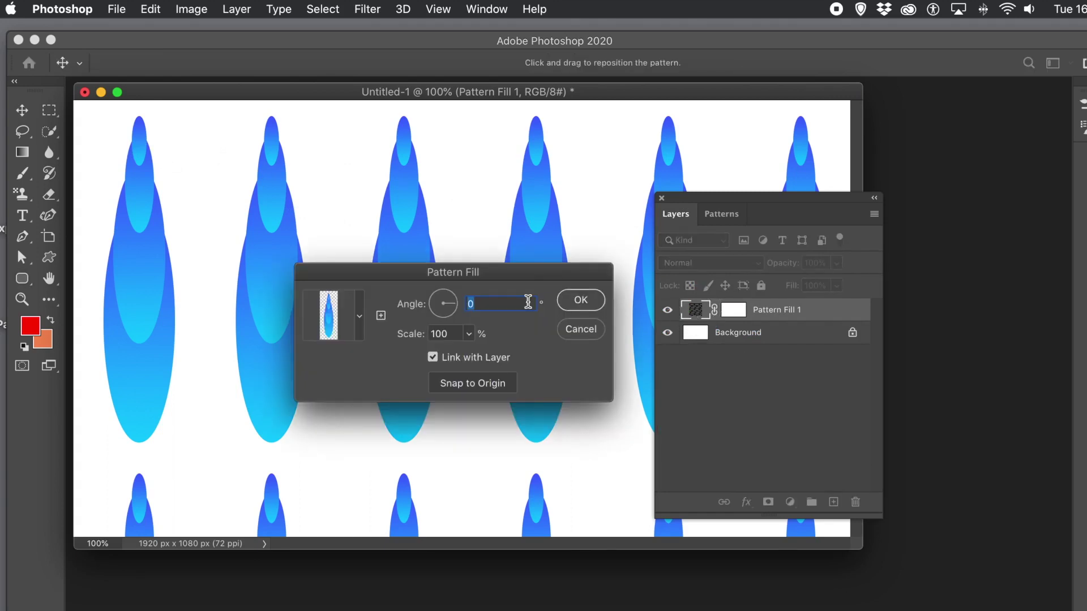
- Set the blue drop pattern to 45° angle and 20% scale, shift it, and confirm
{"action": "left_click", "coordinate": [470, 304]}
{"action": "type", "text": "45"}
{"action": "key", "text": "Tab"}
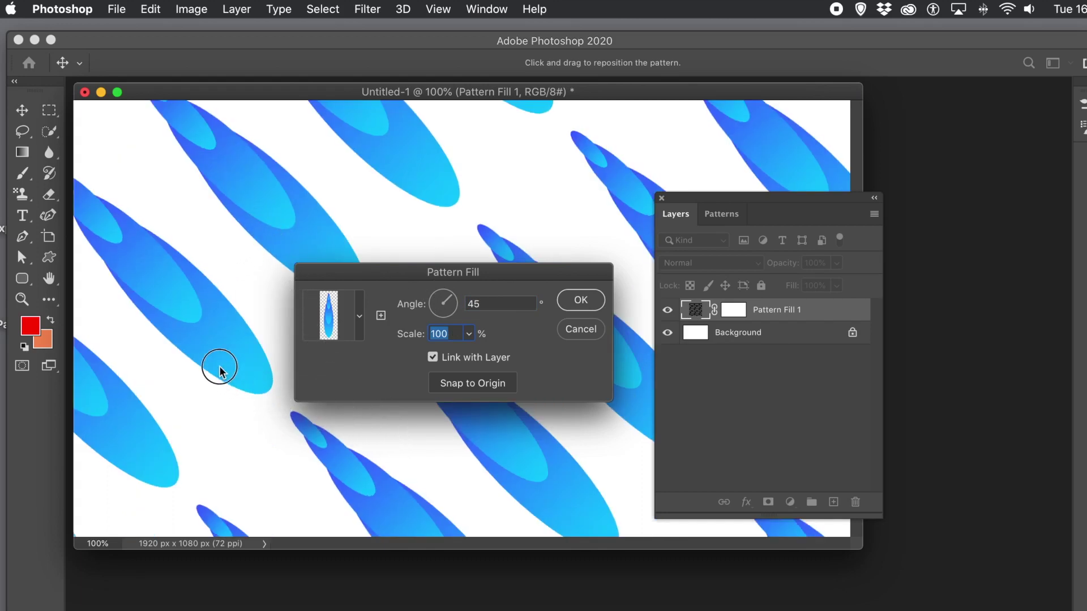
{"action": "left_click_drag", "start_coordinate": [203, 311], "coordinate": [187, 304]}
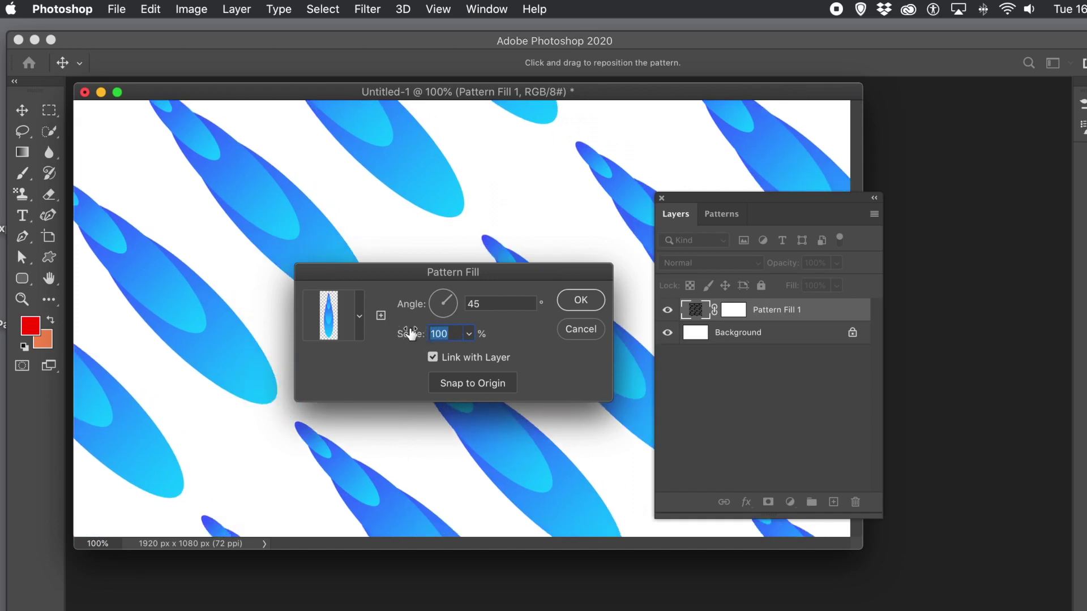
{"action": "type", "text": "2"}
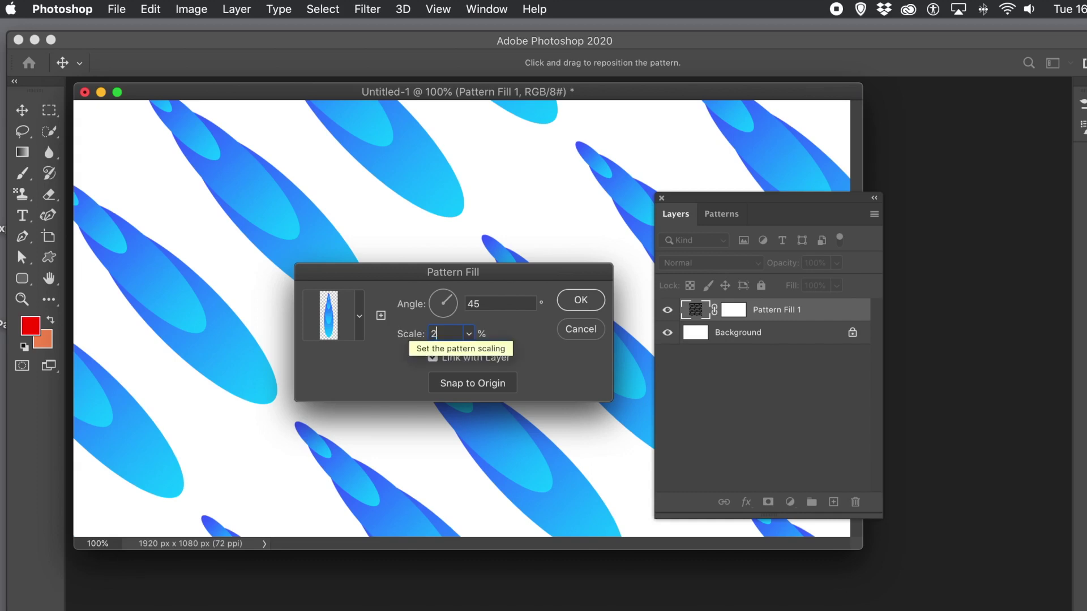
{"action": "type", "text": "0"}
{"action": "key", "text": "Tab"}
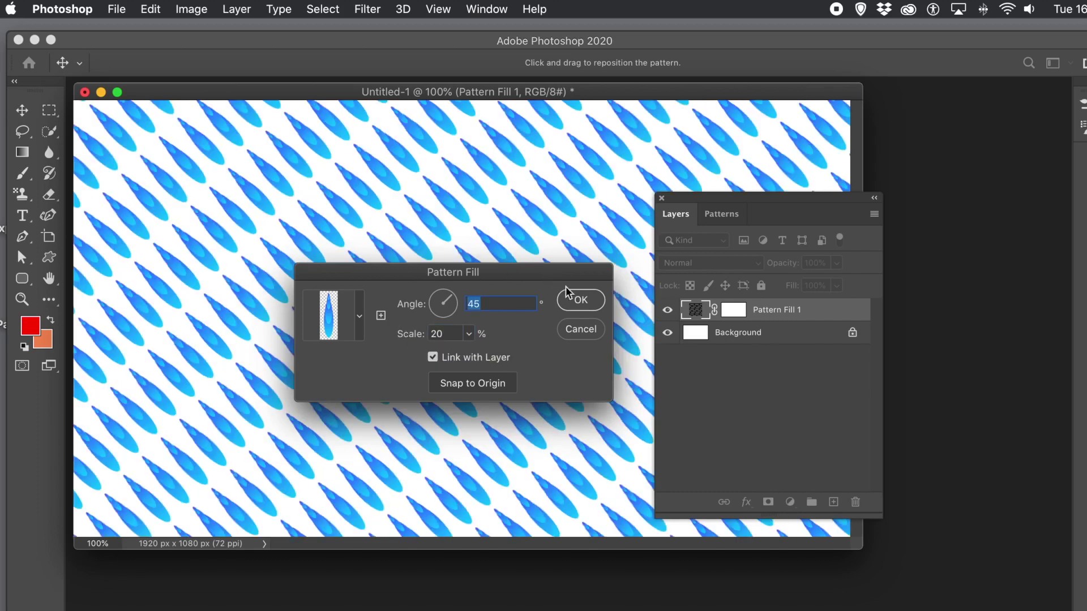
{"action": "left_click", "coordinate": [581, 303]}
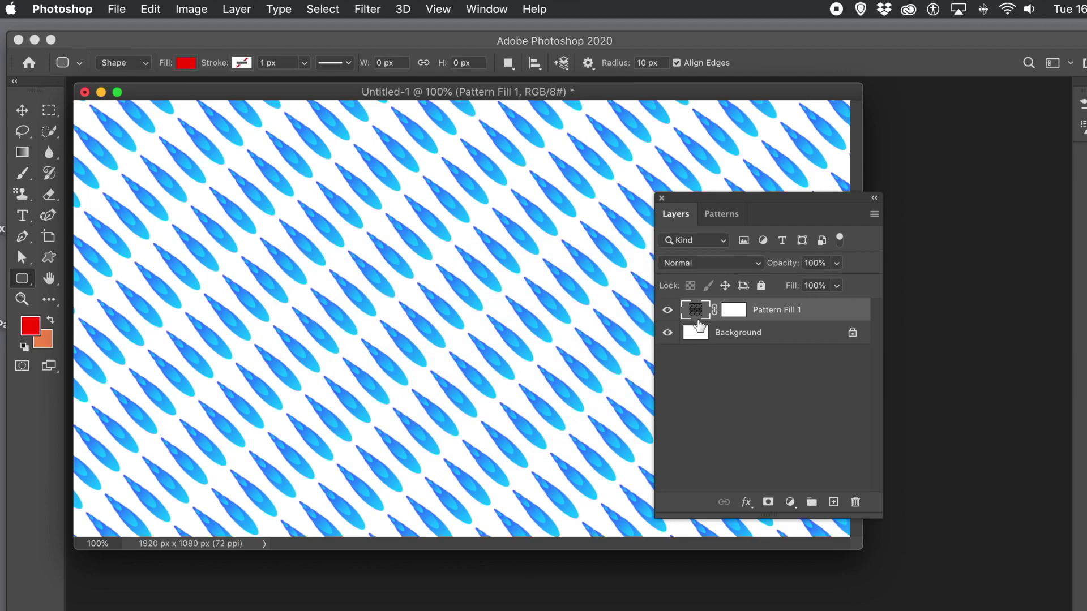
- Duplicate the pattern layer as 'Pattern Fill 1 copy' and open the copy's fill settings
{"action": "left_click", "coordinate": [240, 14]}
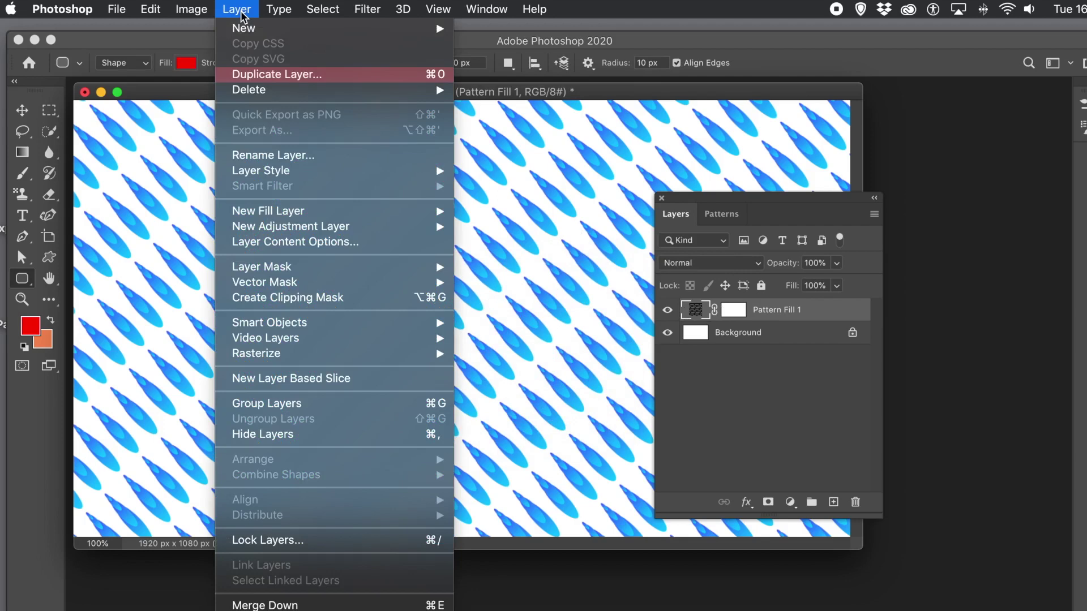
{"action": "left_click", "coordinate": [251, 75]}
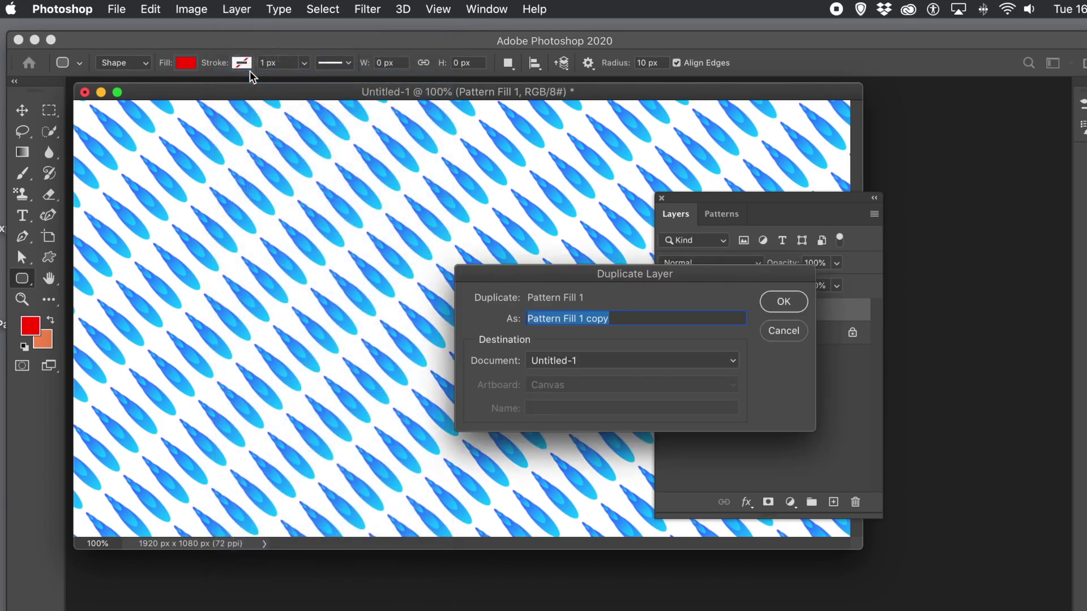
{"action": "left_click", "coordinate": [787, 301]}
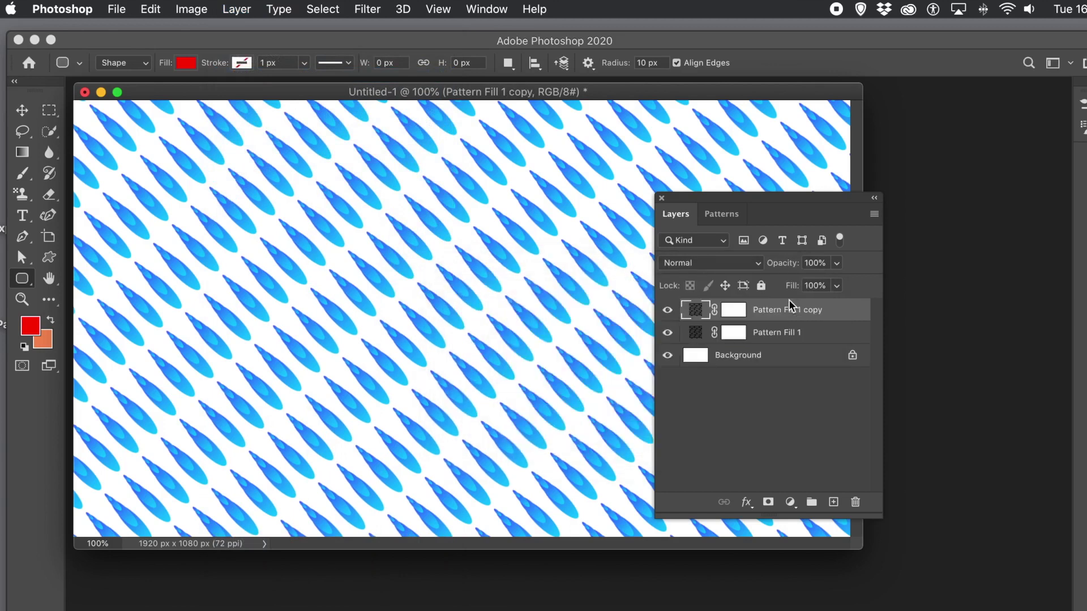
{"action": "double_click", "coordinate": [696, 315]}
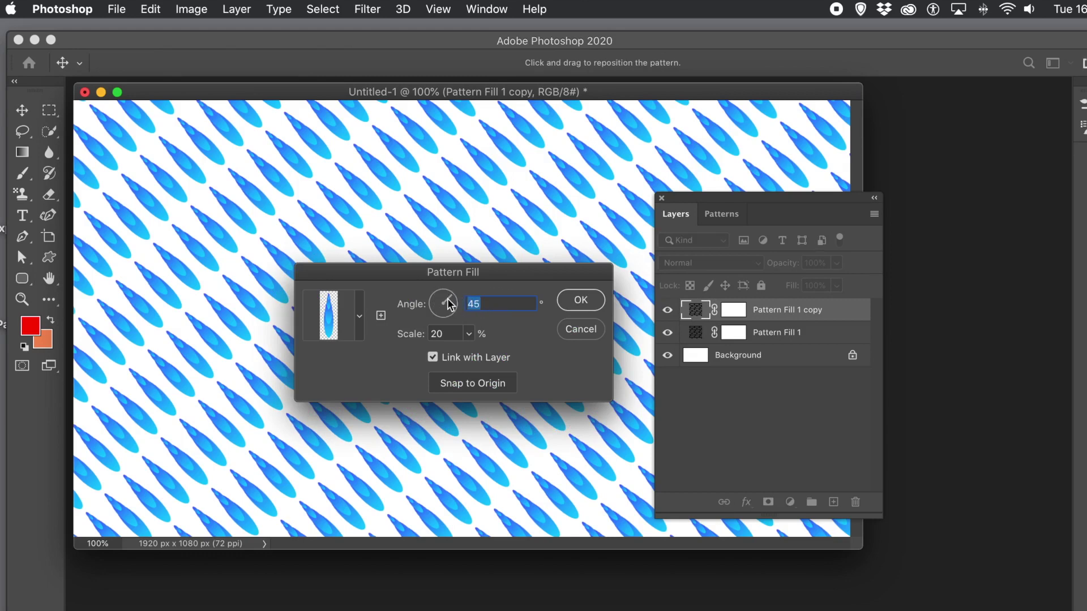
- Set the copy's pattern angle to -45° for a crisscross, then delete both pattern layers
{"action": "type", "text": "-45"}
{"action": "key", "text": "Tab"}
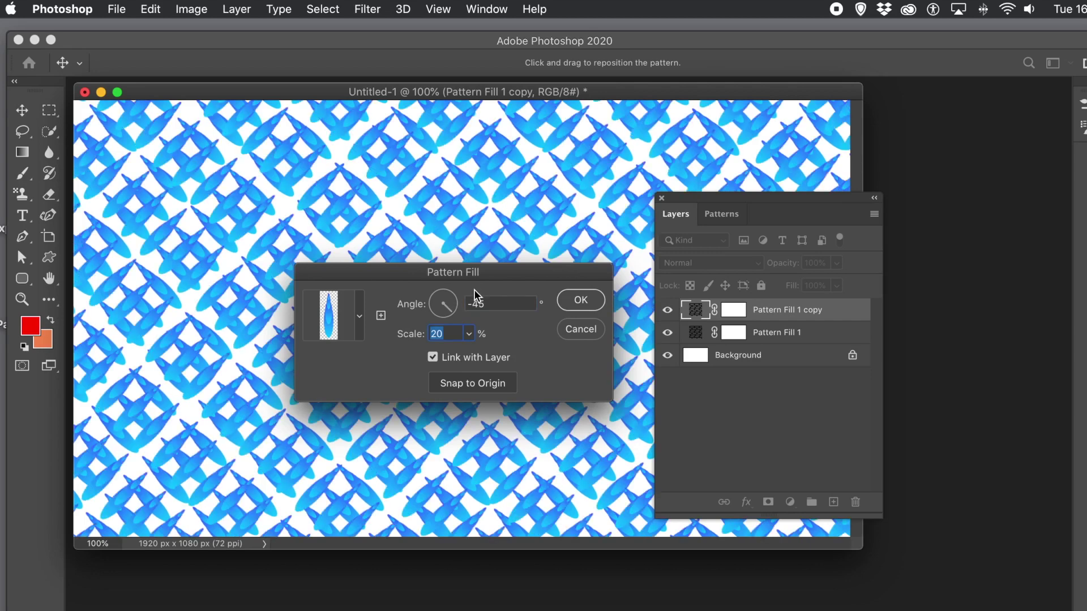
{"action": "left_click_drag", "start_coordinate": [433, 278], "coordinate": [564, 269]}
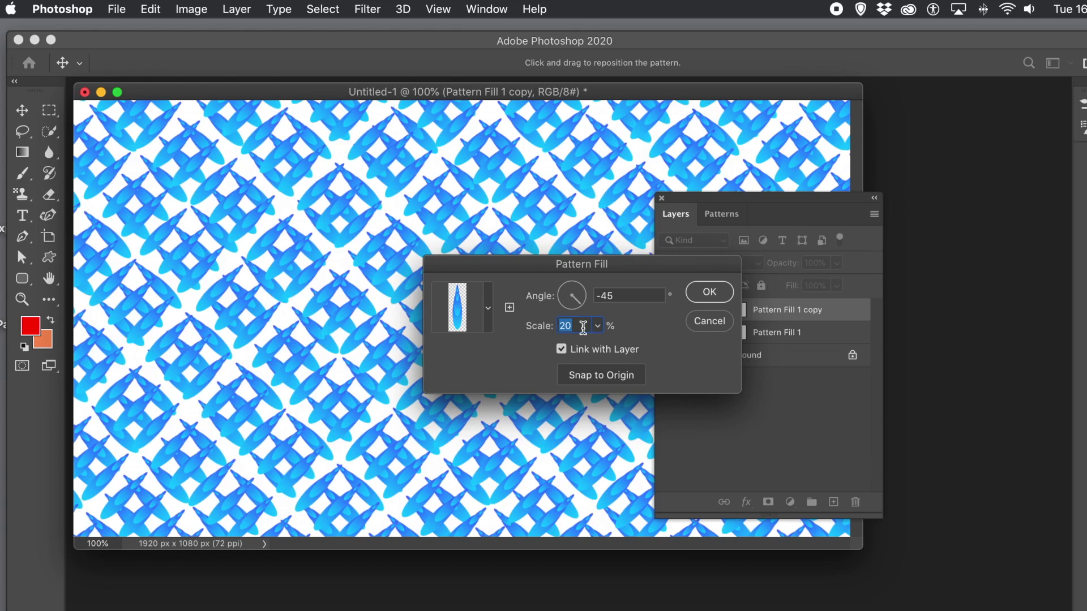
{"action": "left_click", "coordinate": [710, 297]}
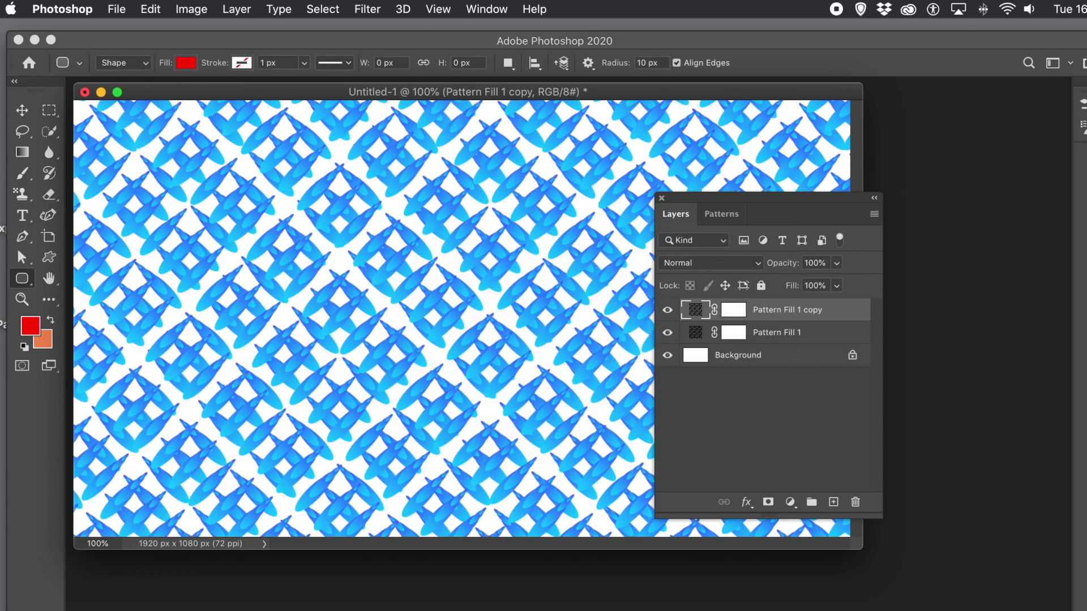
{"action": "key", "text": "super+z"}
{"action": "key", "text": "super+z"}
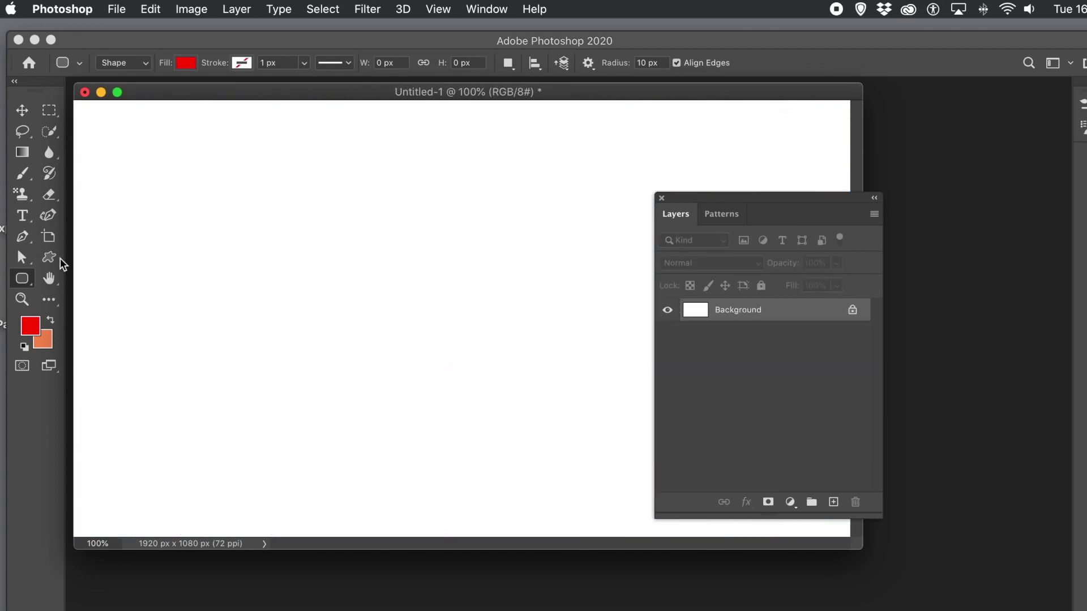
- Switch to the Ellipse Tool and draw a large red circle on the left of the canvas
{"action": "left_click", "coordinate": [23, 279]}
{"action": "left_click_drag", "start_coordinate": [27, 285], "coordinate": [102, 312]}
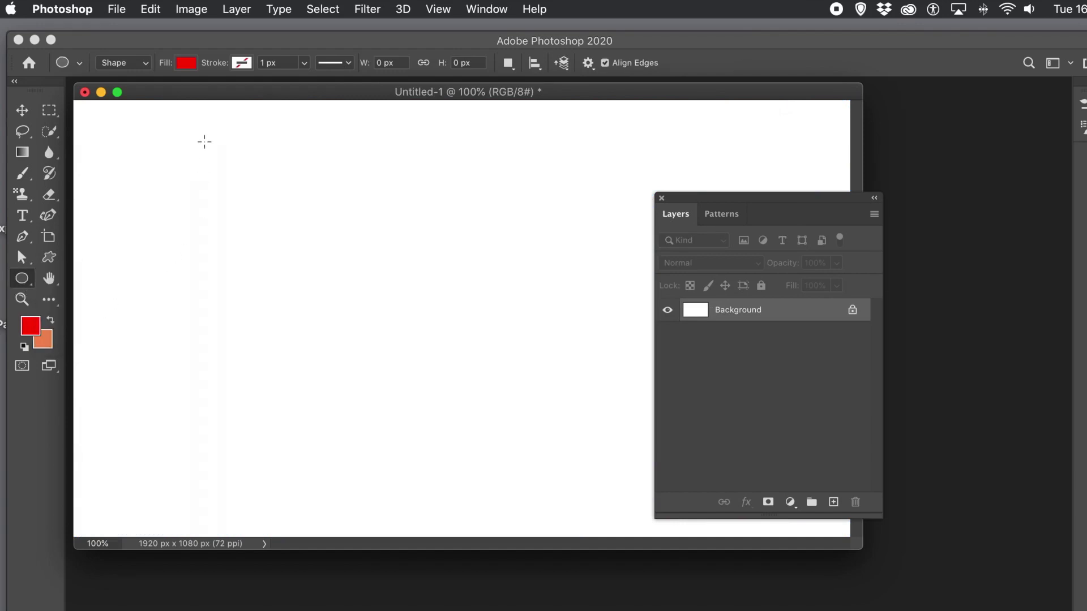
{"action": "left_click_drag", "start_coordinate": [195, 143], "coordinate": [534, 466]}
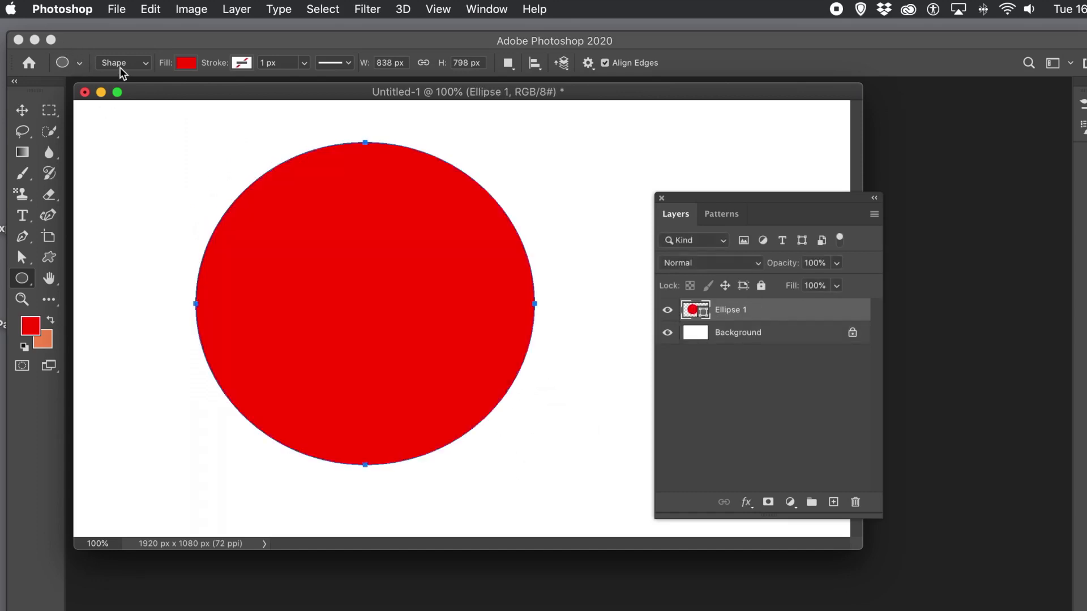
{"action": "left_click", "coordinate": [187, 64]}
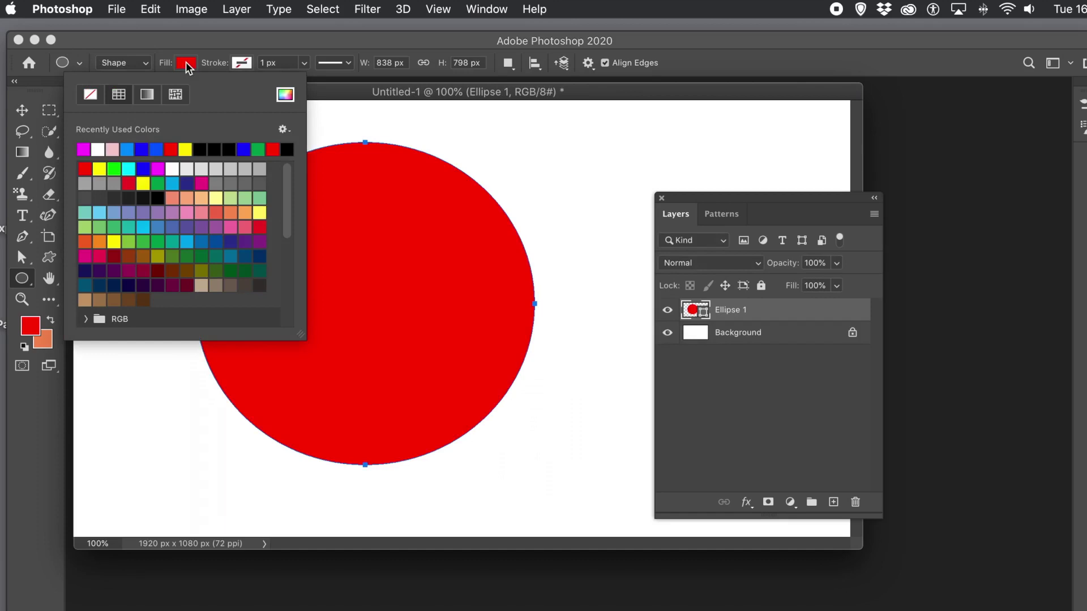
- Fill the circle with the purple chevron pattern at 25% scale
{"action": "left_click", "coordinate": [179, 98]}
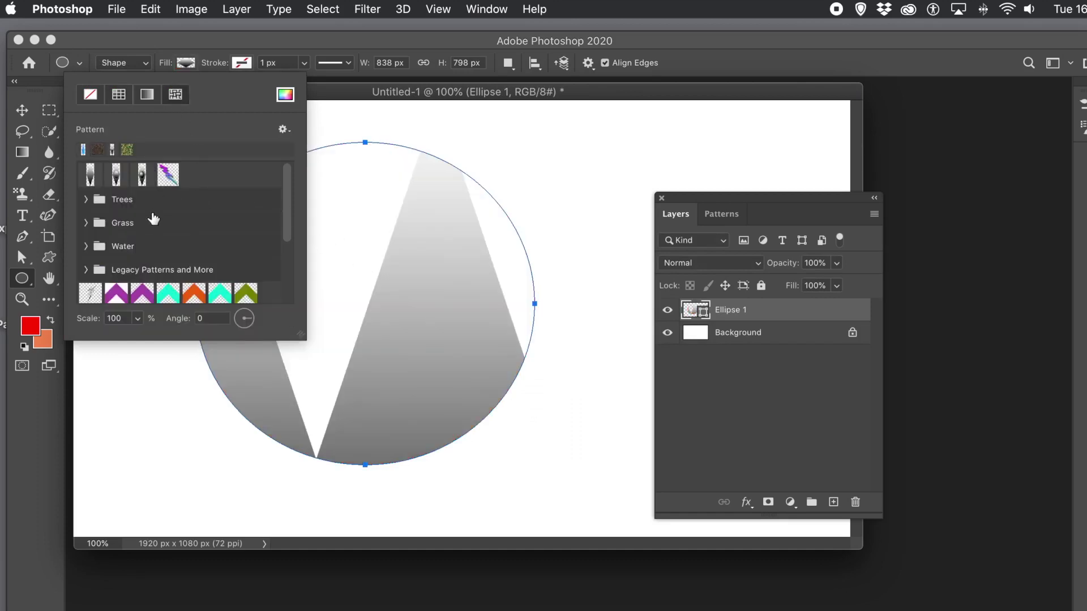
{"action": "left_click_drag", "start_coordinate": [286, 196], "coordinate": [289, 282]}
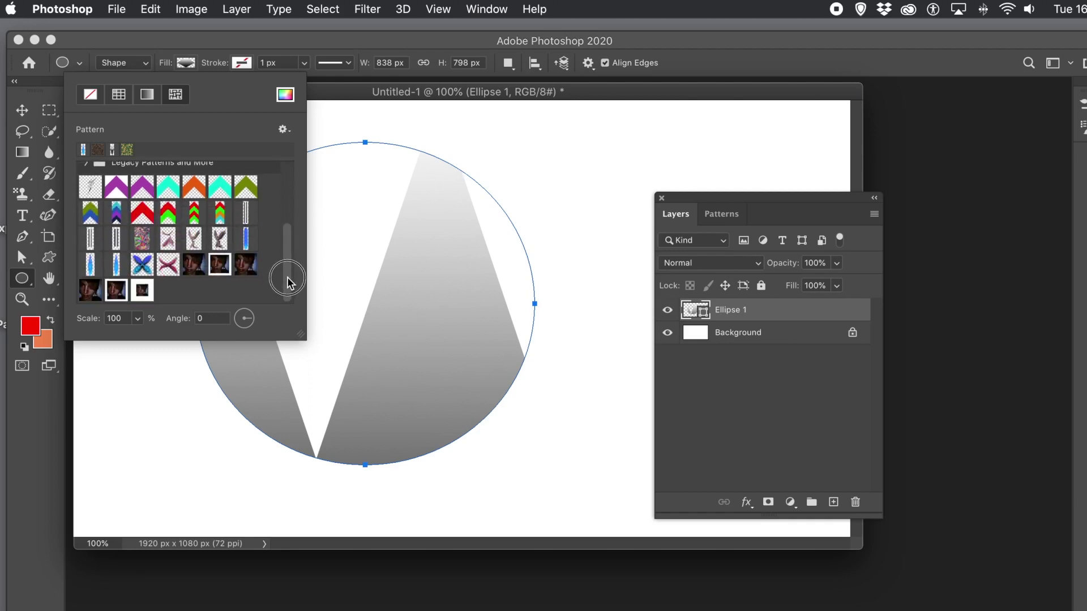
{"action": "left_click", "coordinate": [144, 190]}
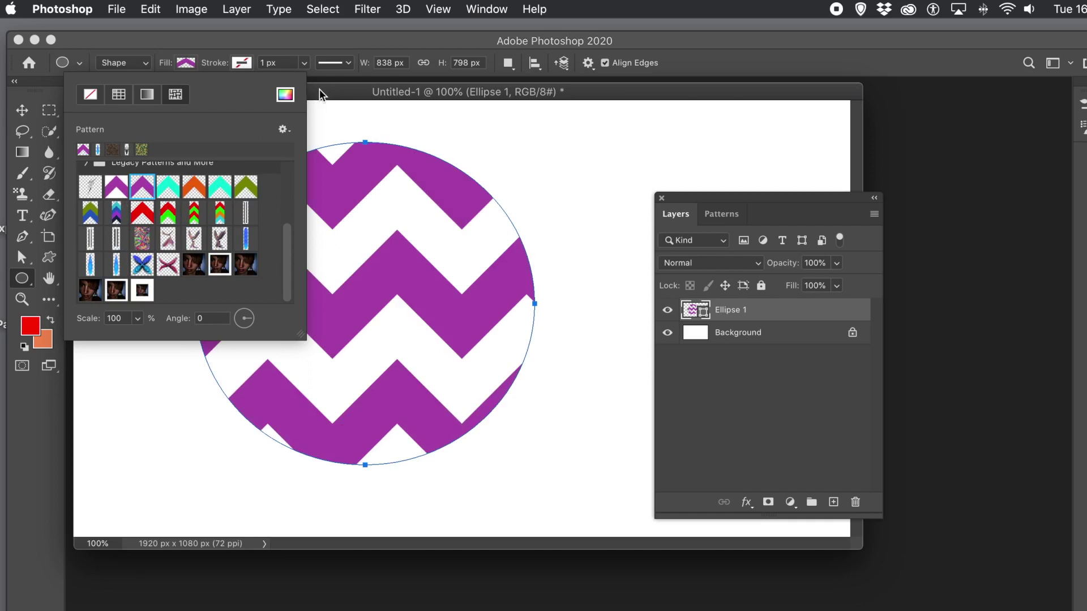
{"action": "left_click", "coordinate": [127, 321]}
{"action": "type", "text": "25"}
{"action": "key", "text": "Tab"}
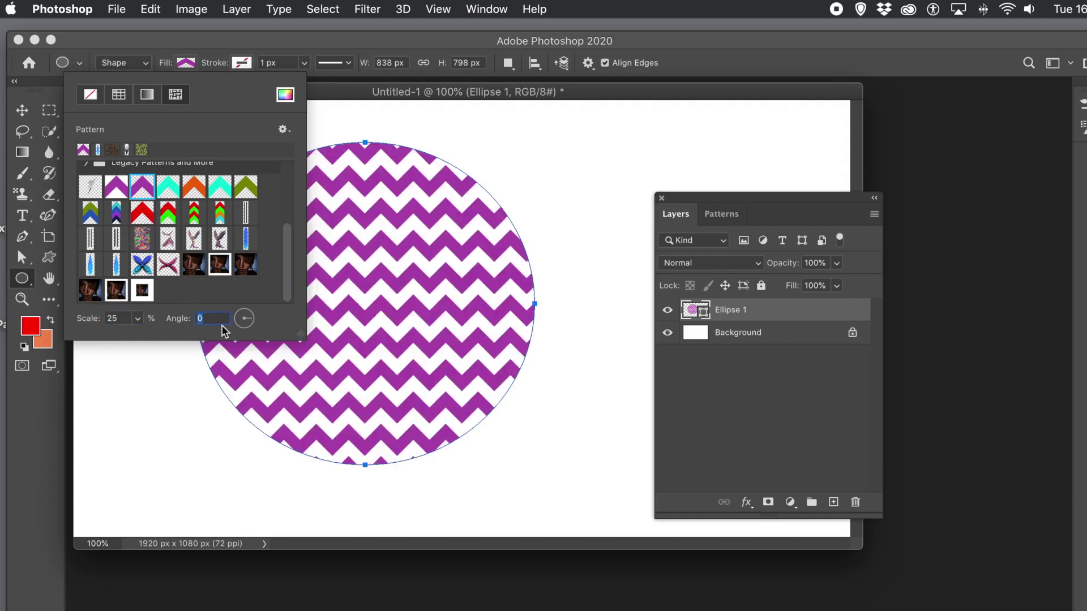
- Angle the chevron fill to about -48°, close the fill options, and delete the circle
{"action": "left_click", "coordinate": [251, 323]}
{"action": "type", "text": "-48"}
{"action": "key", "text": "Return"}
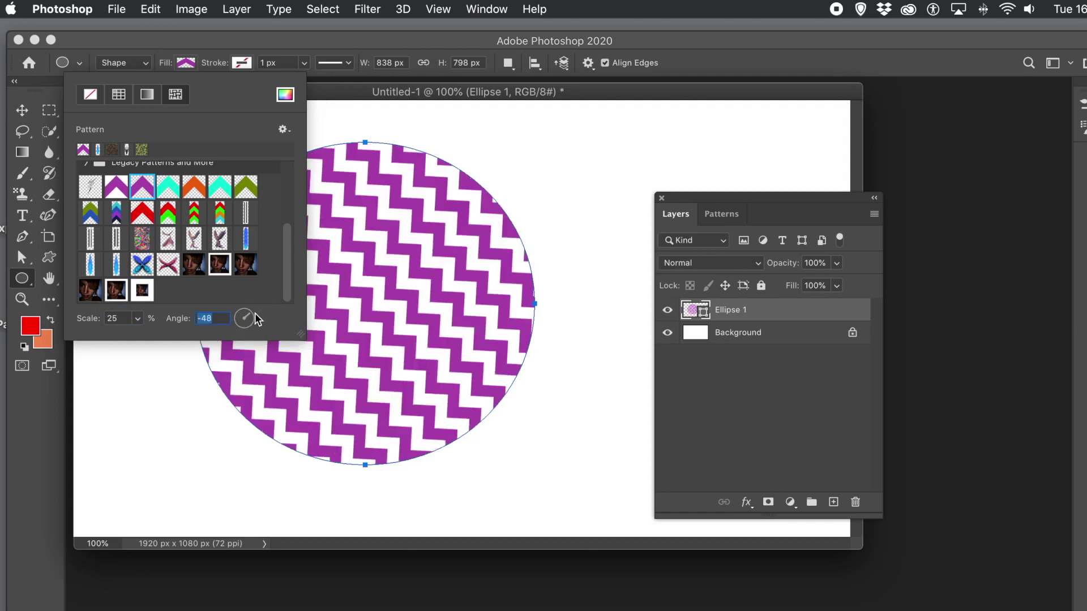
{"action": "left_click", "coordinate": [253, 314]}
{"action": "mouse_move", "coordinate": [253, 321]}
{"action": "left_mouse_down"}
{"action": "mouse_move", "coordinate": [238, 310]}
{"action": "mouse_move", "coordinate": [250, 329]}
{"action": "left_mouse_up"}
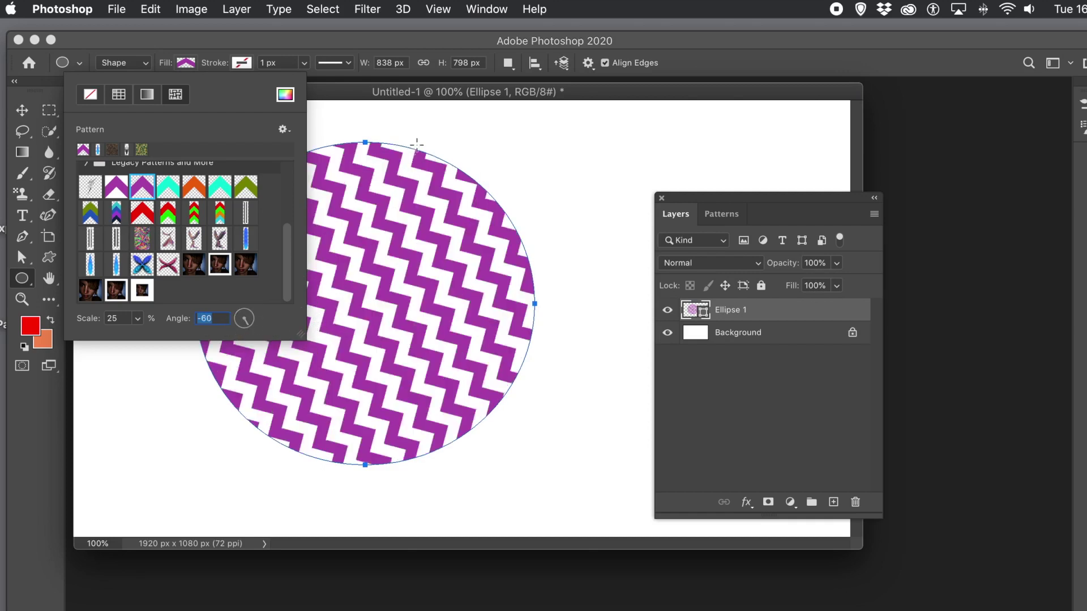
{"action": "left_click", "coordinate": [377, 92]}
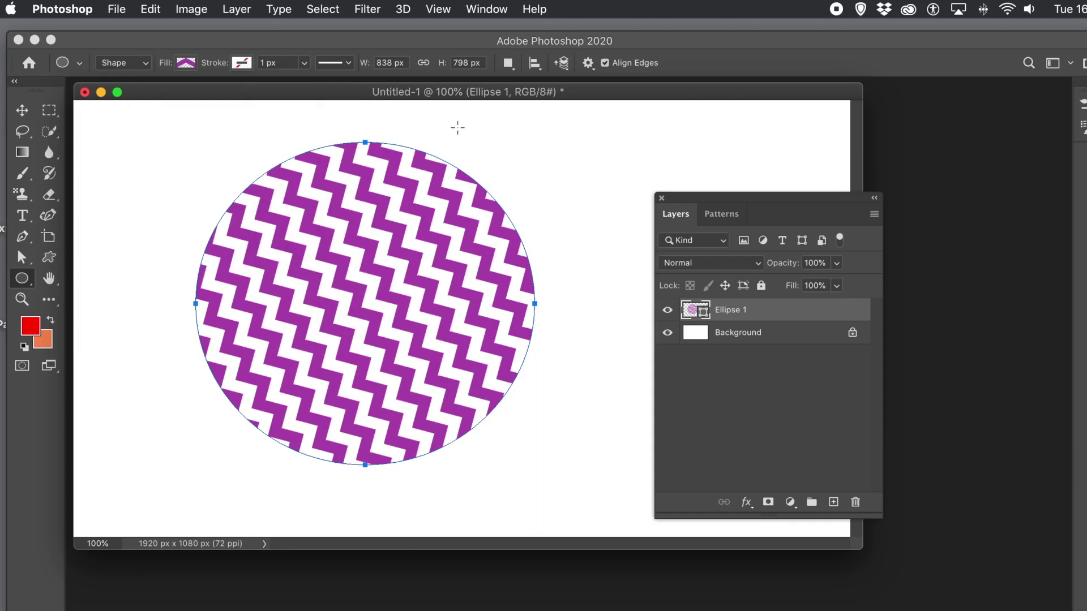
{"action": "key", "text": "BackSpace"}
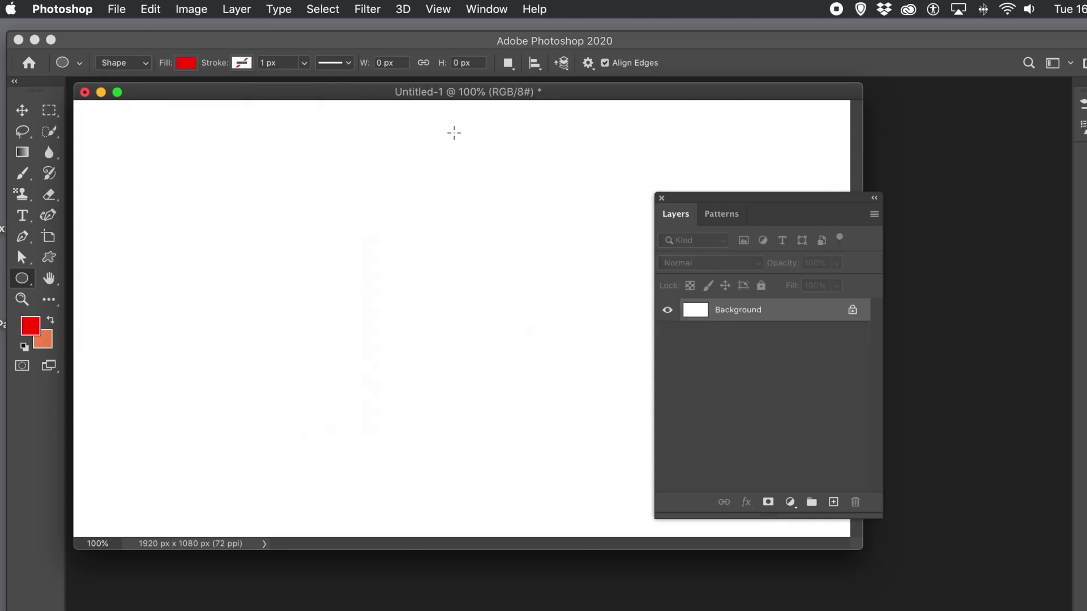
- Create a new Pattern Fill 1 layer using the teal, blue and purple chevron pattern
{"action": "left_click", "coordinate": [236, 12]}
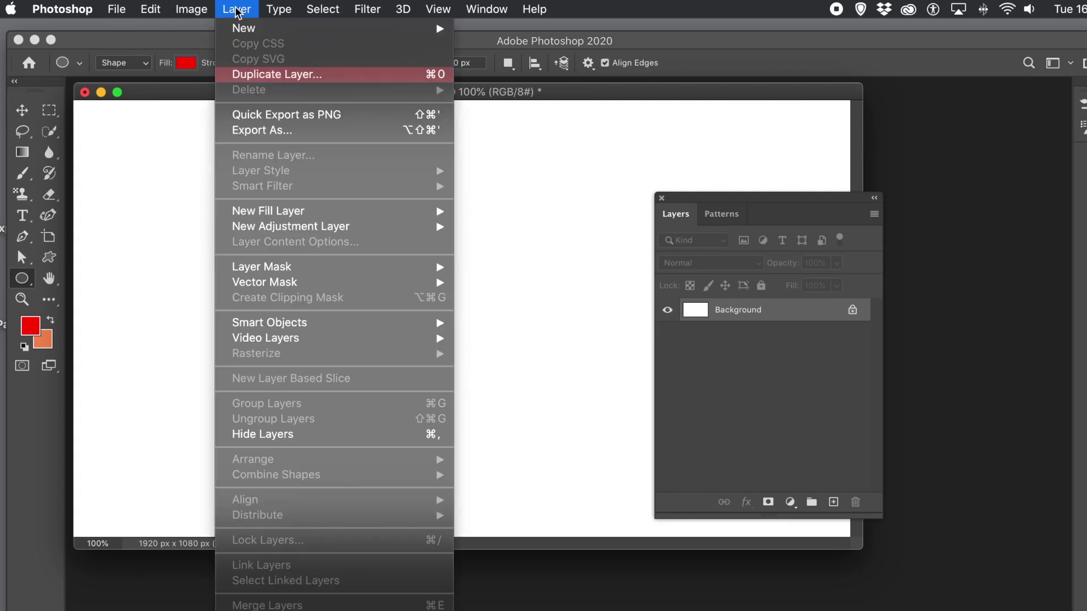
{"action": "mouse_move", "coordinate": [282, 215]}
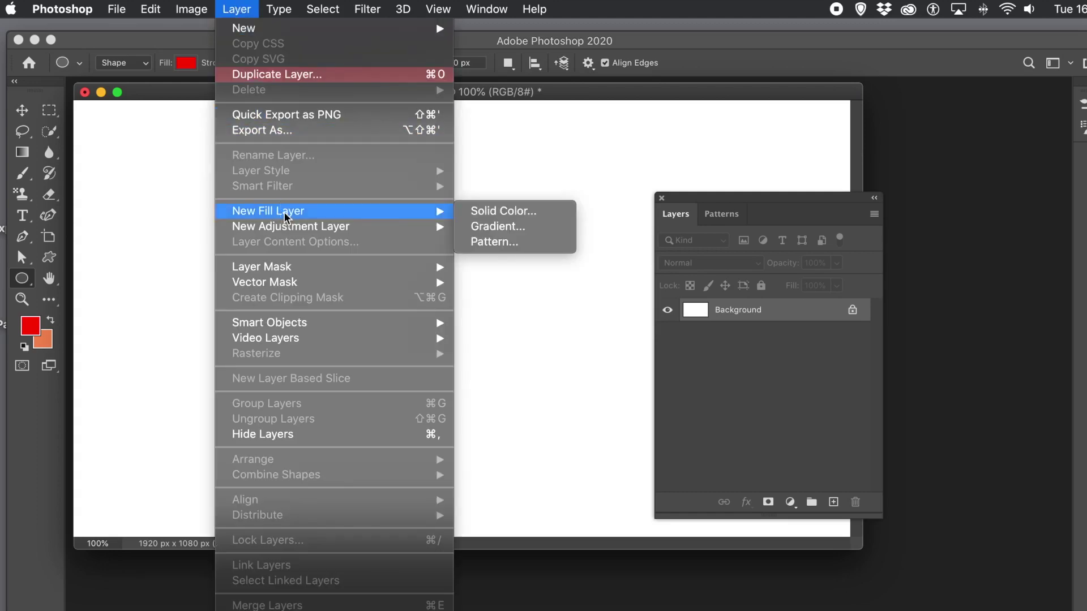
{"action": "left_click", "coordinate": [508, 245]}
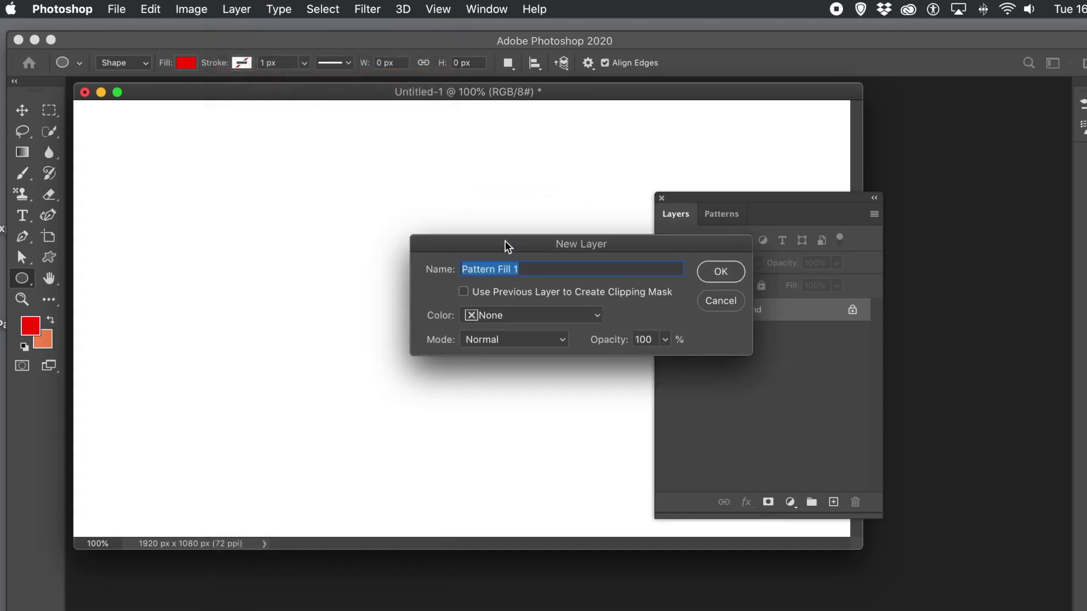
{"action": "left_click_drag", "start_coordinate": [535, 249], "coordinate": [321, 239]}
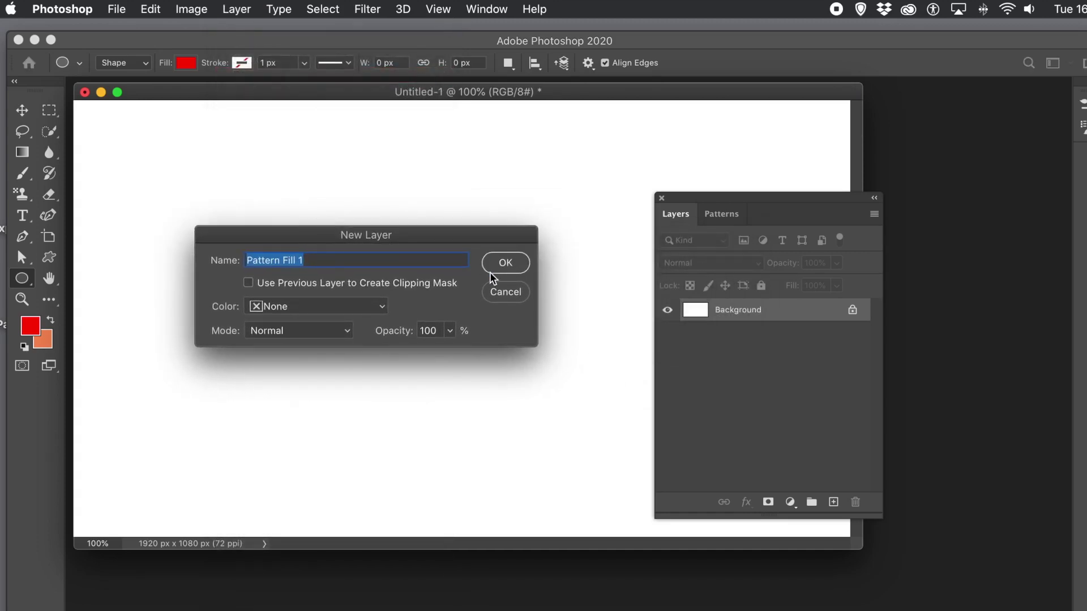
{"action": "left_click", "coordinate": [504, 267]}
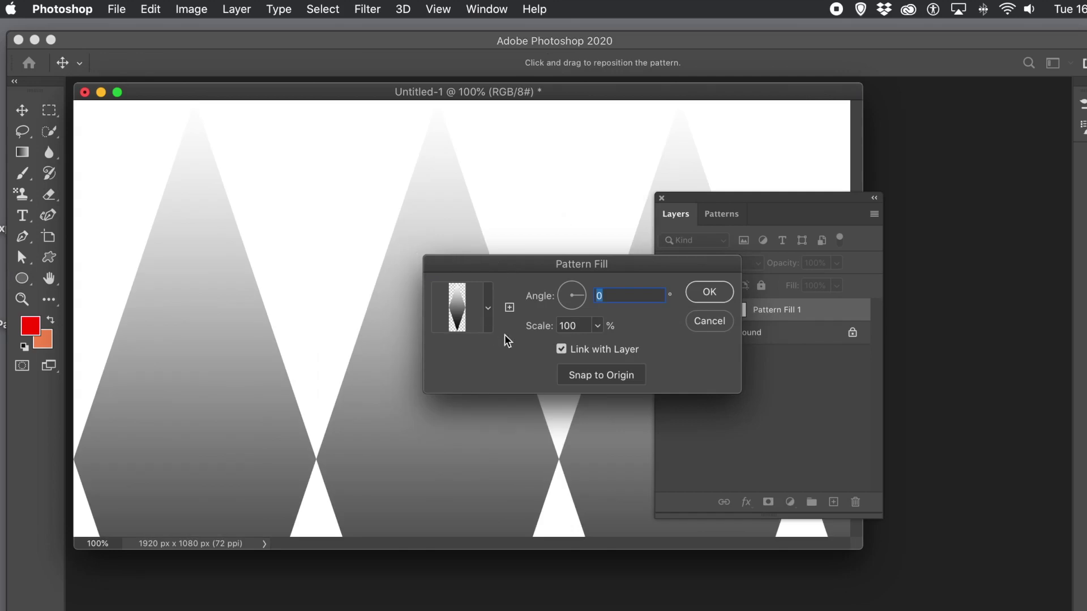
{"action": "left_click", "coordinate": [490, 308]}
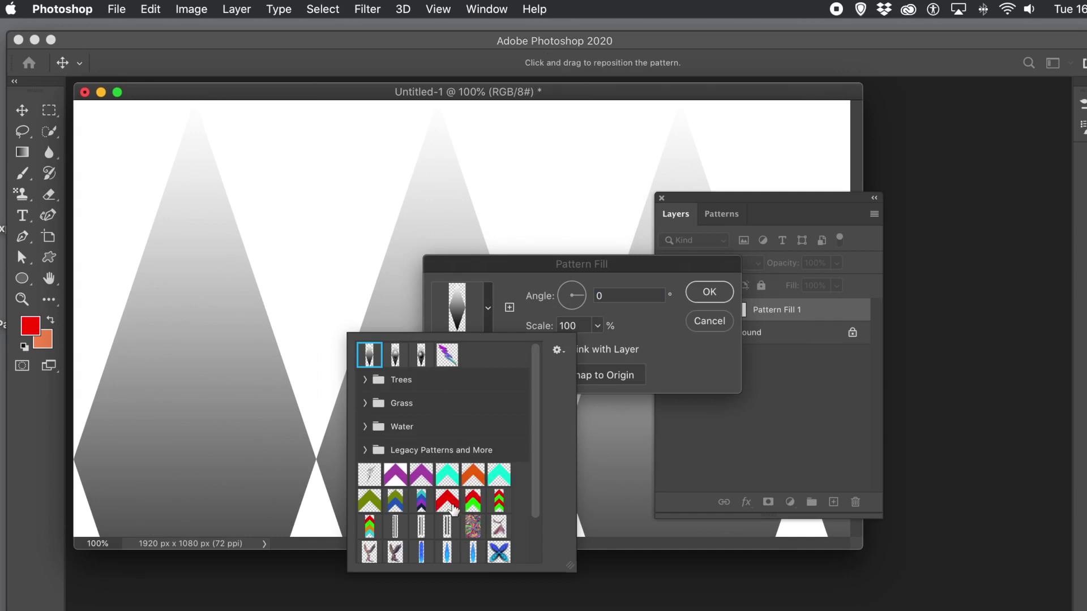
{"action": "left_click", "coordinate": [422, 502]}
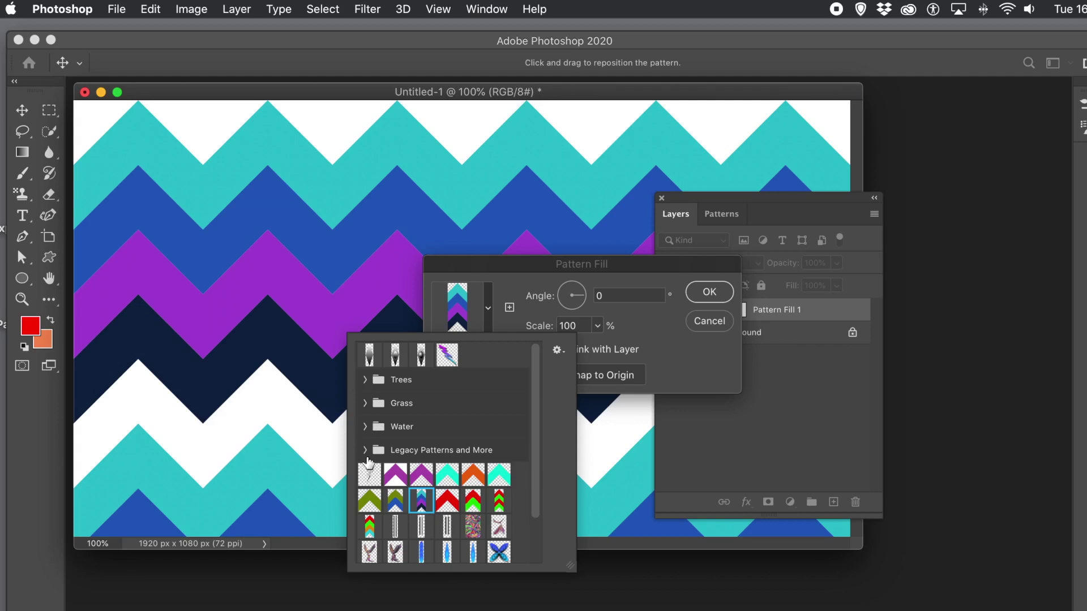
{"action": "left_click", "coordinate": [671, 315]}
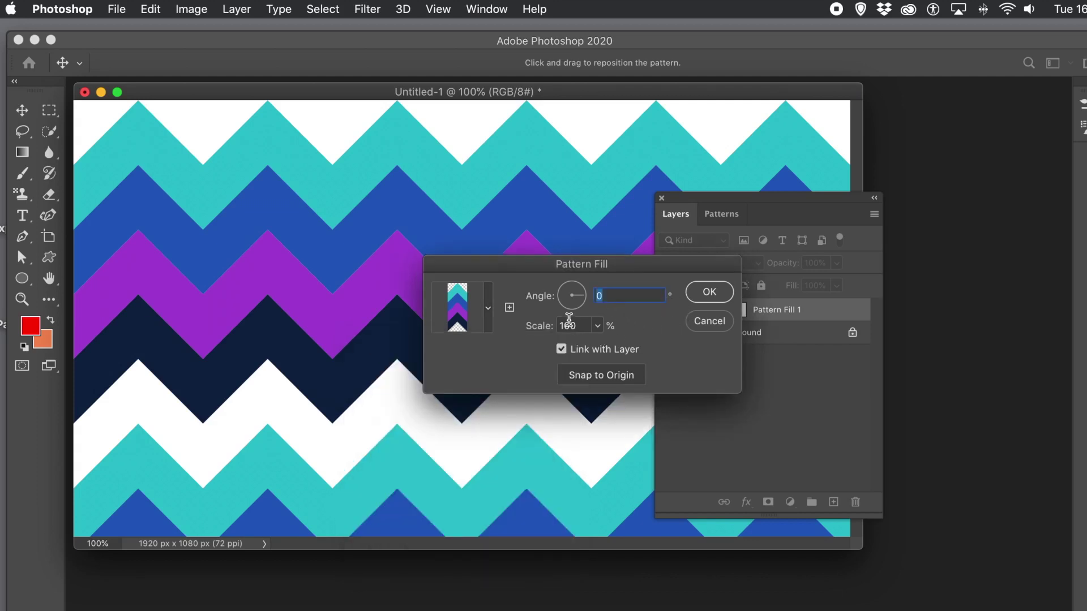
- Set the chevron pattern to 25% scale and 45° angle, reposition it, and confirm
{"action": "left_click", "coordinate": [547, 321]}
{"action": "type", "text": "25"}
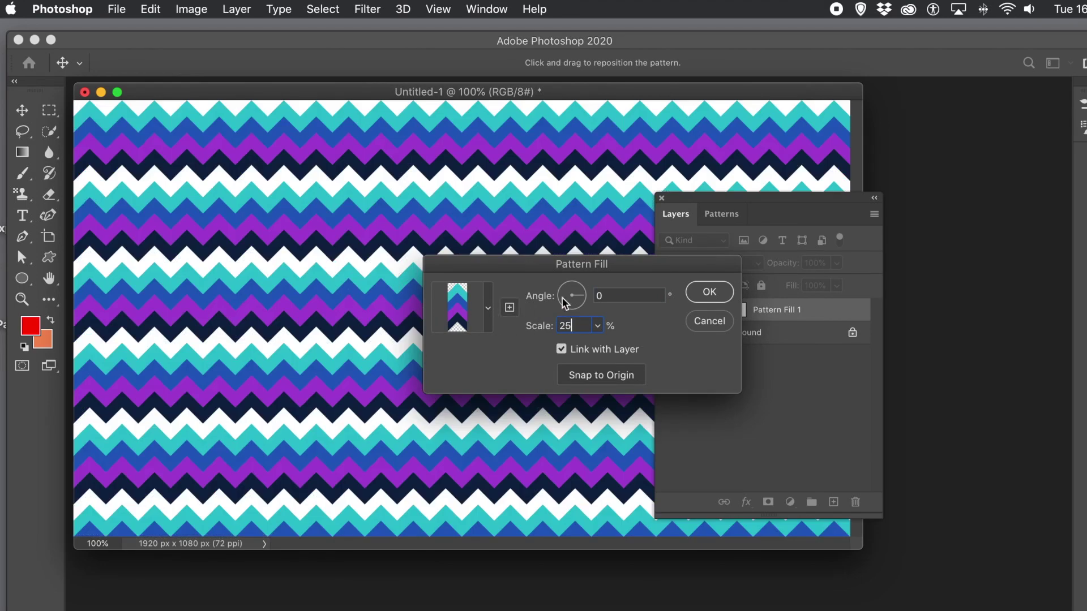
{"action": "left_click", "coordinate": [619, 294]}
{"action": "type", "text": "45"}
{"action": "key", "text": "Tab"}
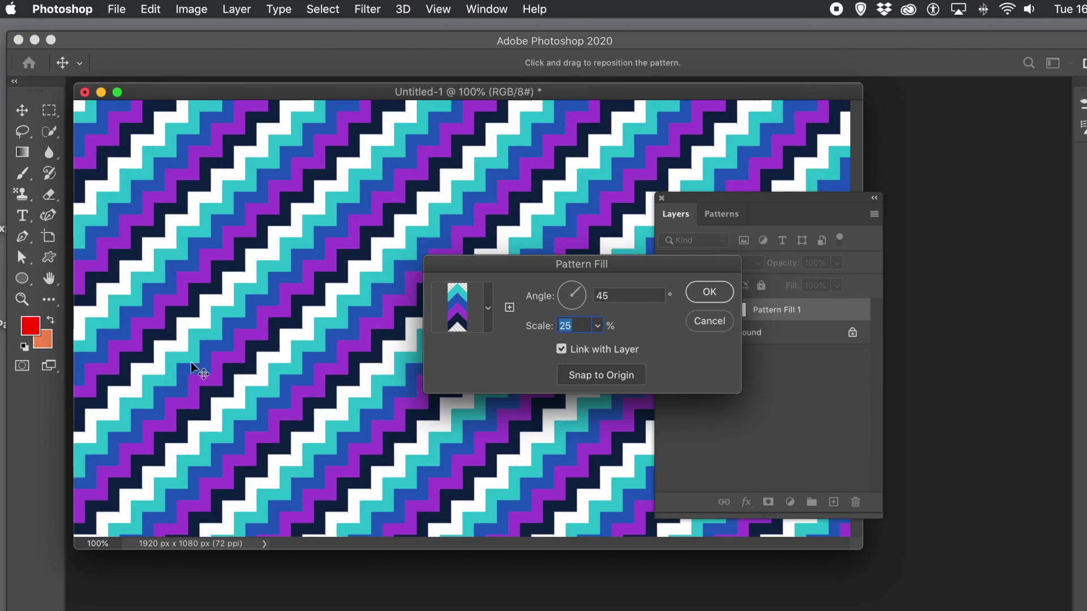
{"action": "left_click", "coordinate": [315, 254]}
{"action": "left_click_drag", "start_coordinate": [315, 253], "coordinate": [258, 317]}
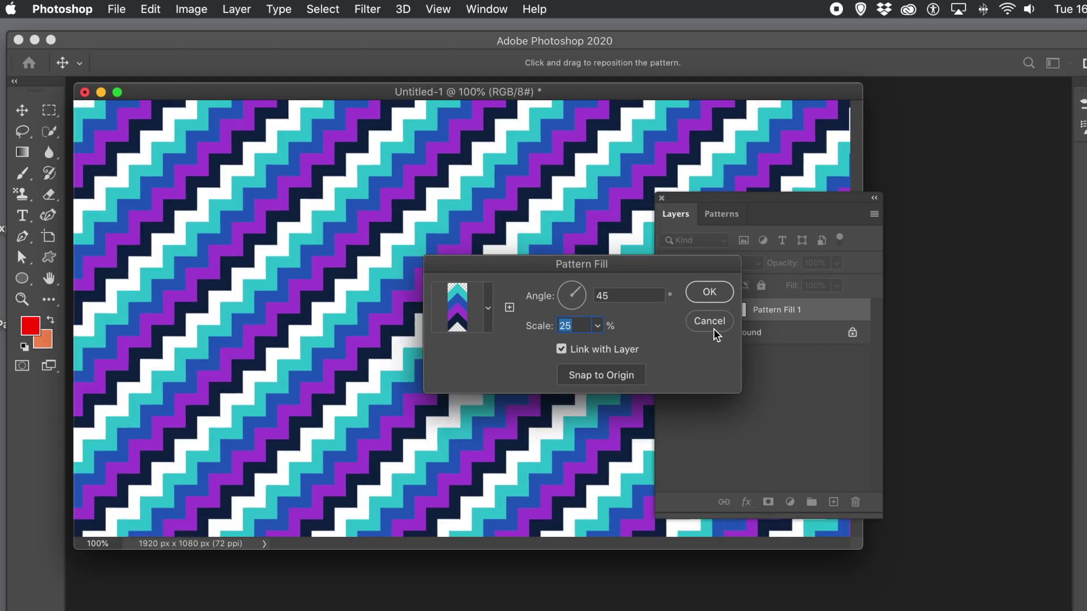
{"action": "left_click", "coordinate": [710, 293]}
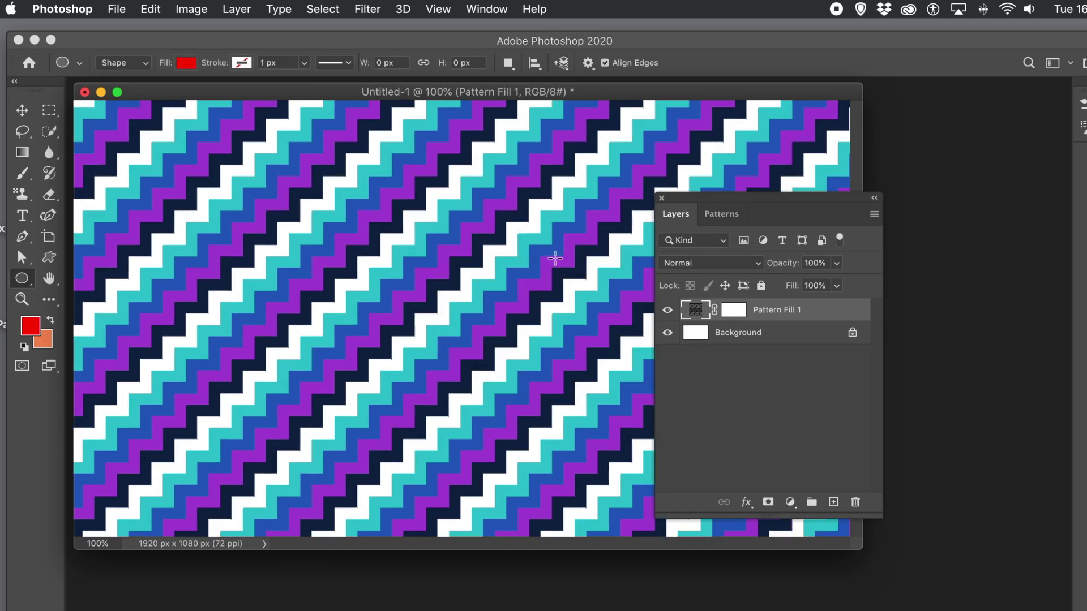
- Delete the Pattern Fill layer and pick the zigzag shape for the Custom Shape Tool
{"action": "key", "text": "super+z"}
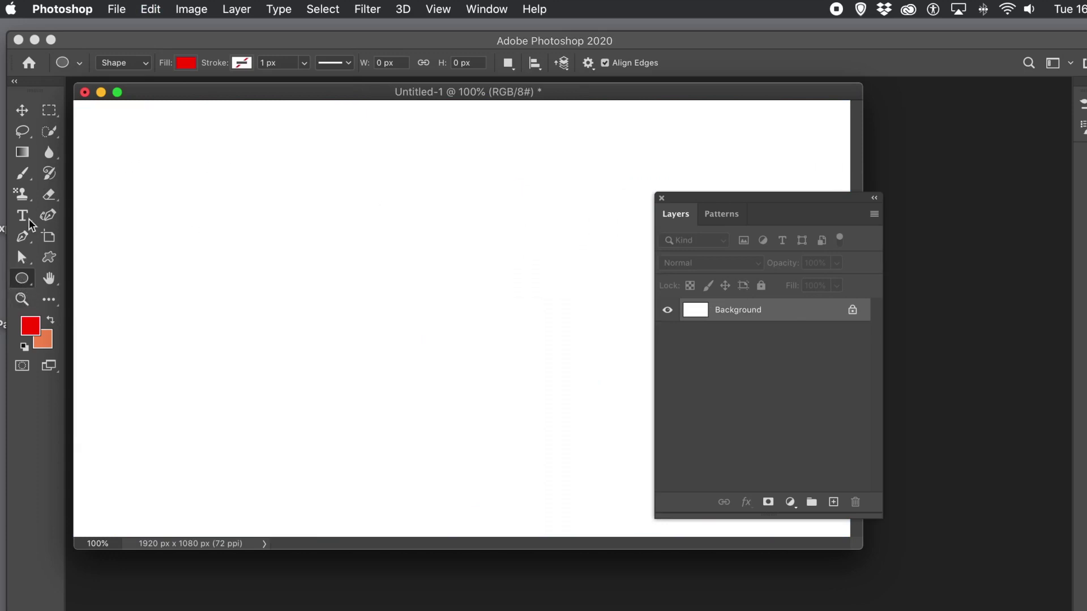
{"action": "left_click", "coordinate": [49, 260]}
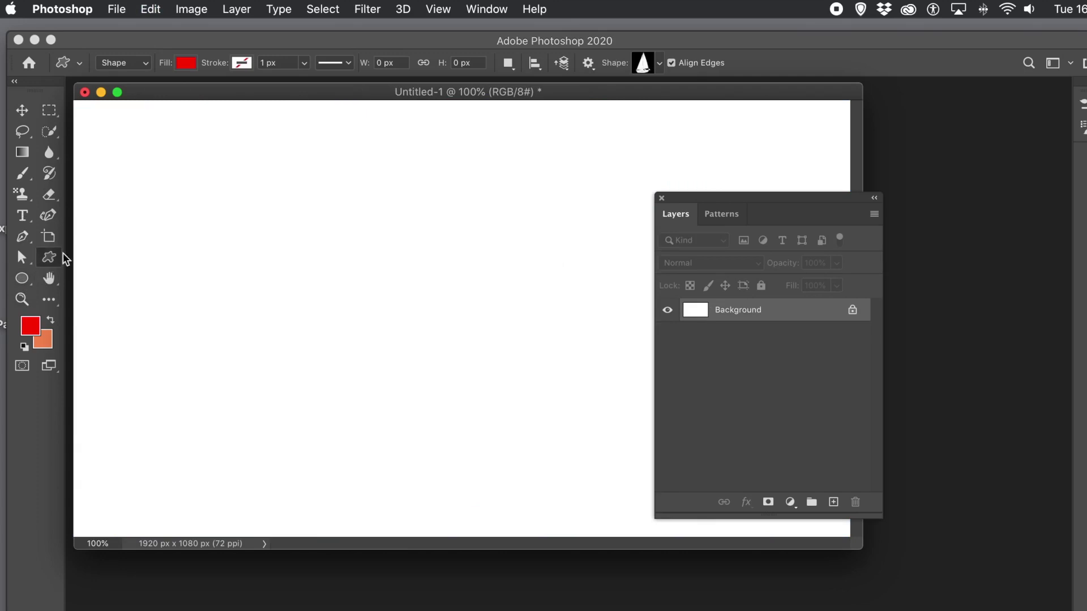
{"action": "left_click", "coordinate": [660, 64]}
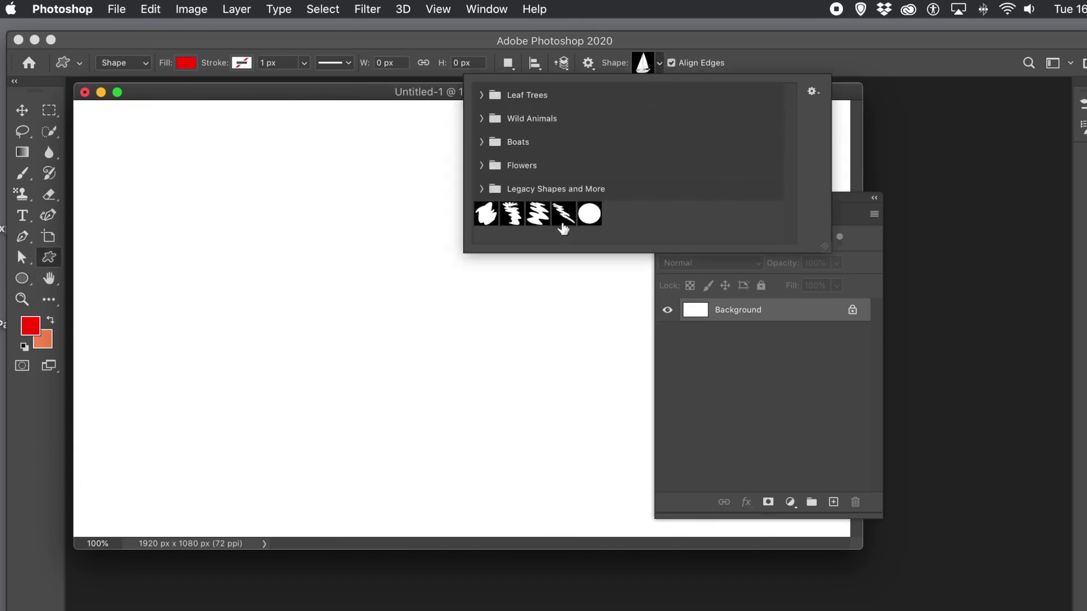
{"action": "left_click", "coordinate": [537, 215]}
- Draw a tall red zigzag shape (418 × 842 px) near the canvas centre
{"action": "left_click", "coordinate": [423, 49]}
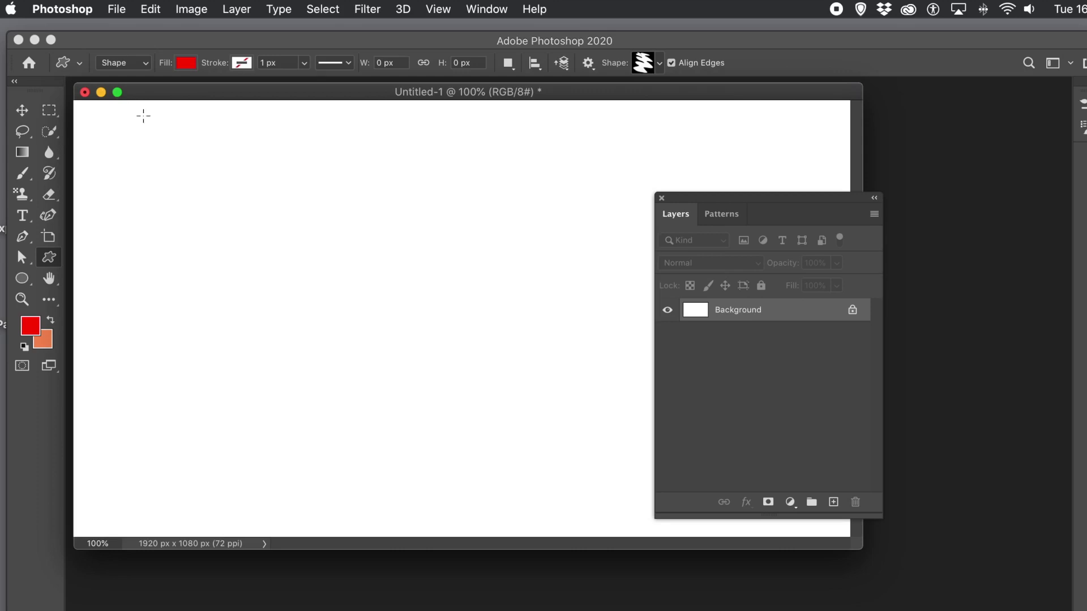
{"action": "left_click_drag", "start_coordinate": [320, 131], "coordinate": [491, 482]}
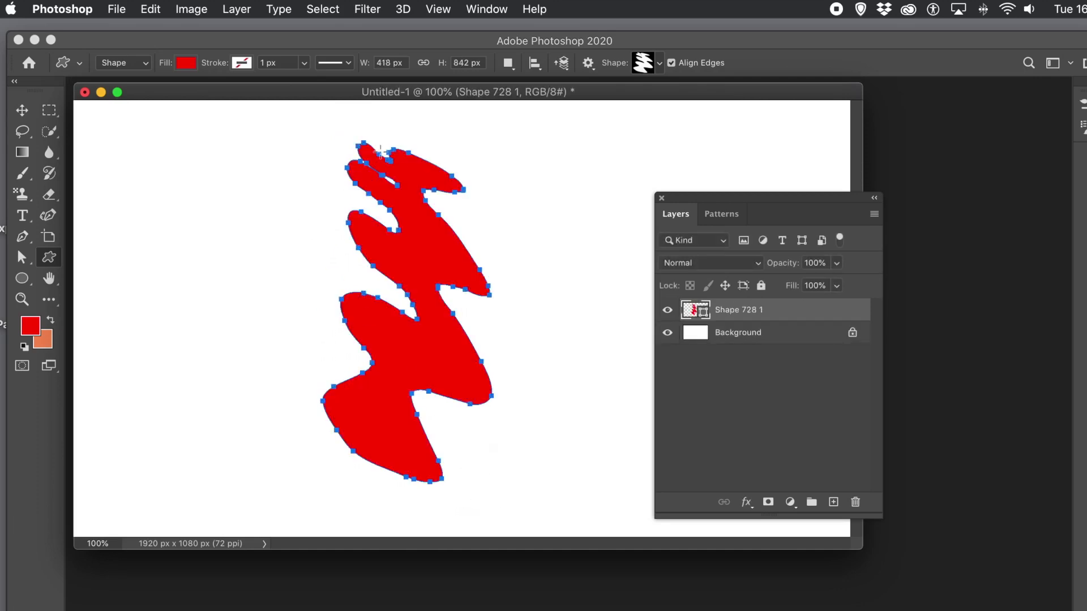
{"action": "left_click", "coordinate": [237, 9]}
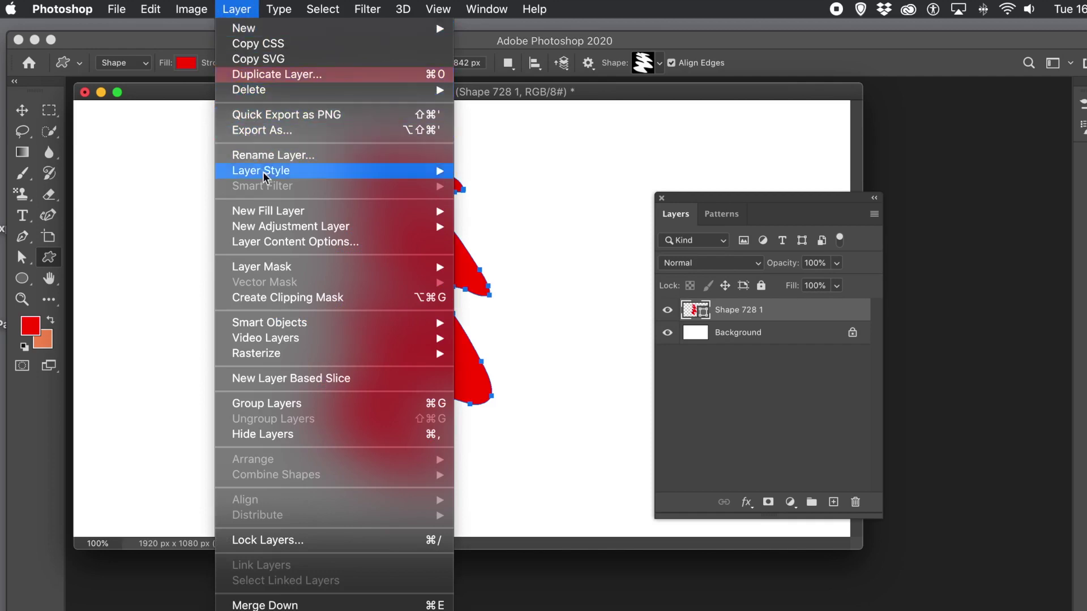
- Add a Pattern Overlay layer style to the red zigzag shape
{"action": "mouse_move", "coordinate": [282, 178]}
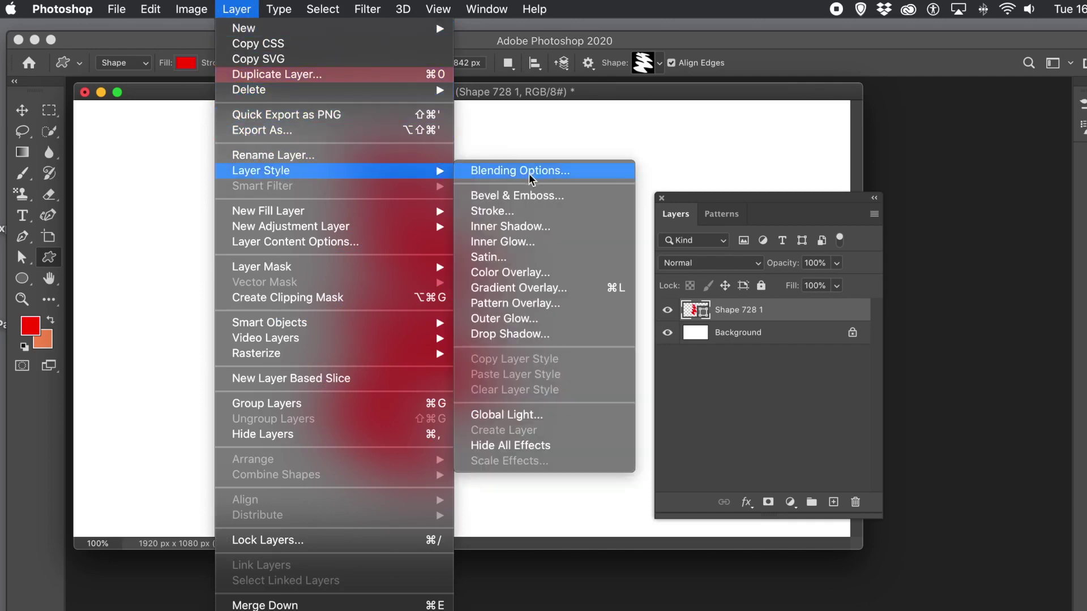
{"action": "left_click", "coordinate": [535, 304]}
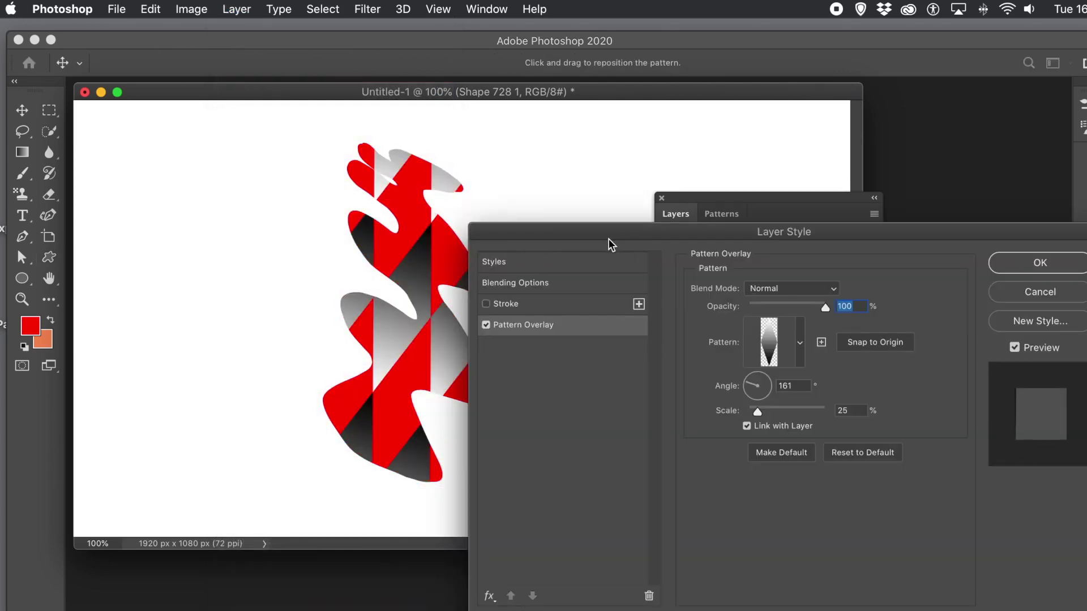
{"action": "left_click_drag", "start_coordinate": [589, 240], "coordinate": [224, 282]}
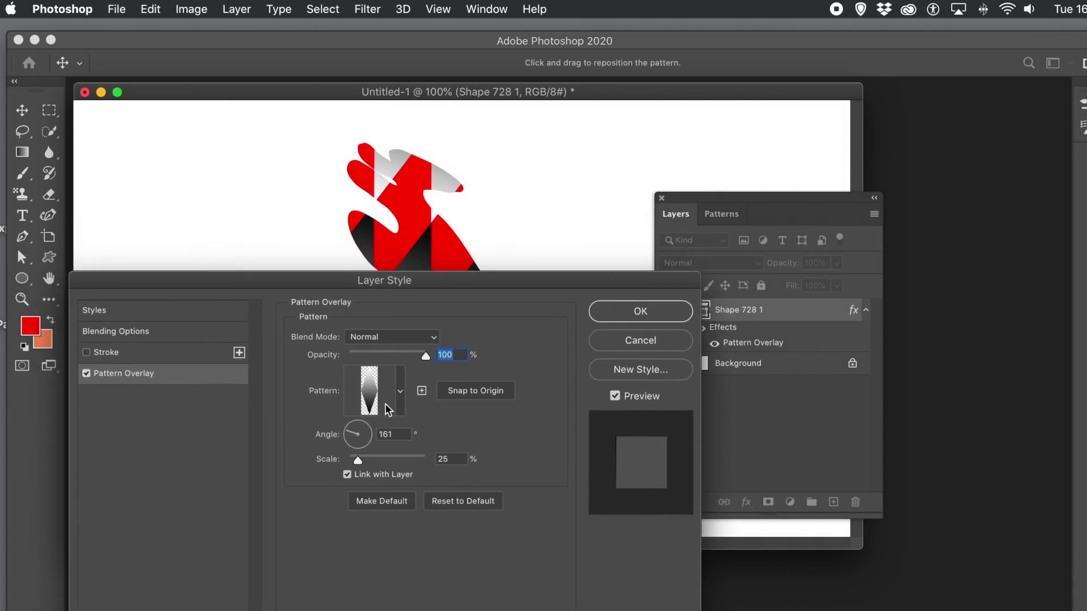
- Turn the Pattern Overlay angle from 161° to about 20°
{"action": "left_click", "coordinate": [350, 432]}
{"action": "left_click_drag", "start_coordinate": [351, 437], "coordinate": [380, 428]}
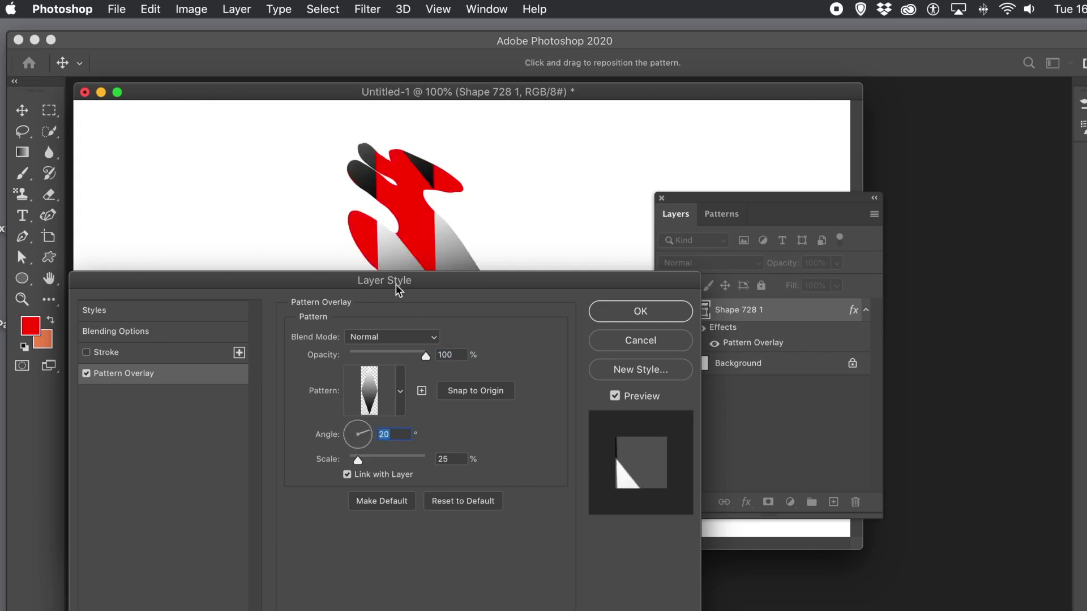
{"action": "left_click_drag", "start_coordinate": [380, 281], "coordinate": [765, 211]}
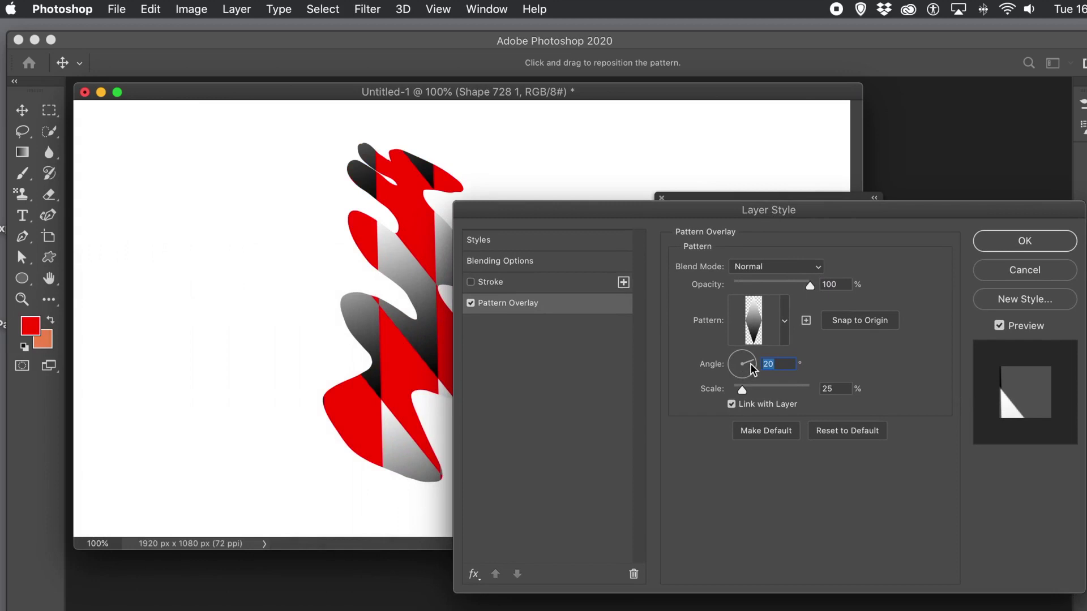
{"action": "left_click_drag", "start_coordinate": [750, 363], "coordinate": [753, 373]}
- Switch the overlay to the green-and-blue chevron pattern
{"action": "left_click", "coordinate": [785, 321]}
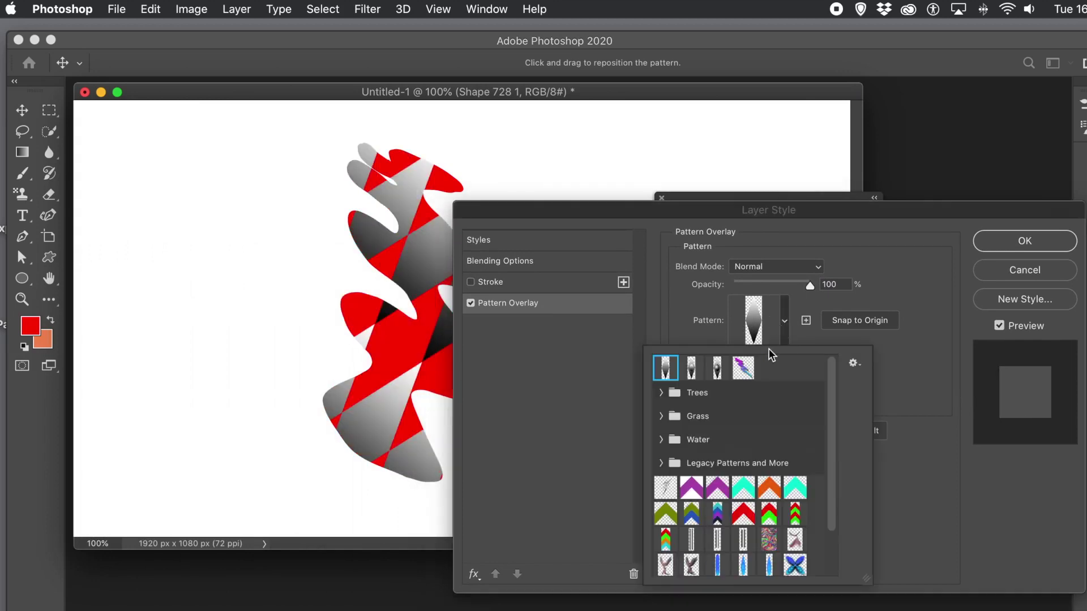
{"action": "left_click", "coordinate": [692, 514]}
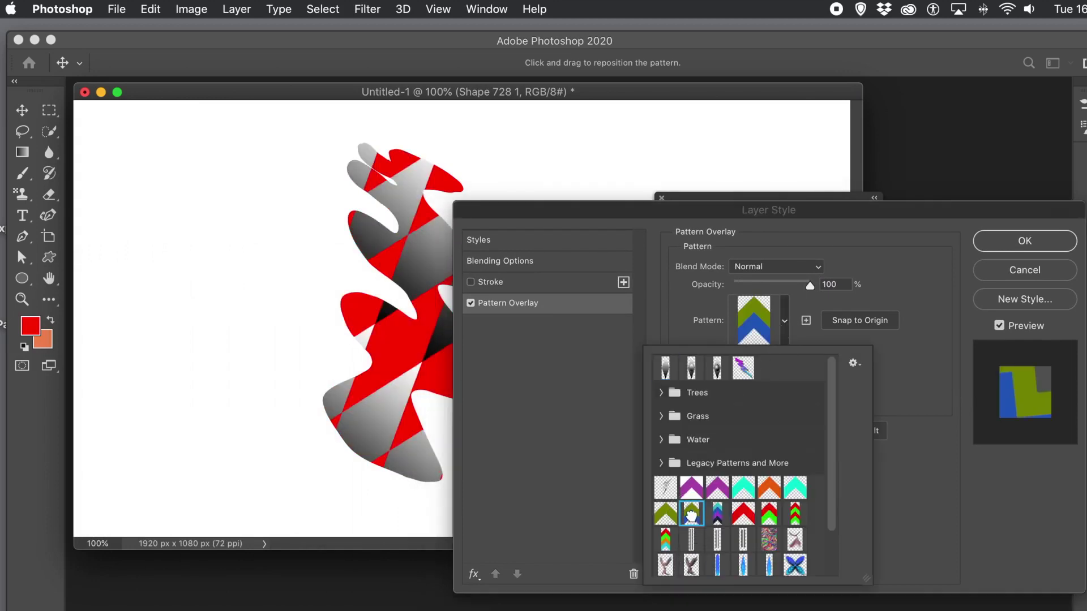
{"action": "left_click", "coordinate": [877, 270]}
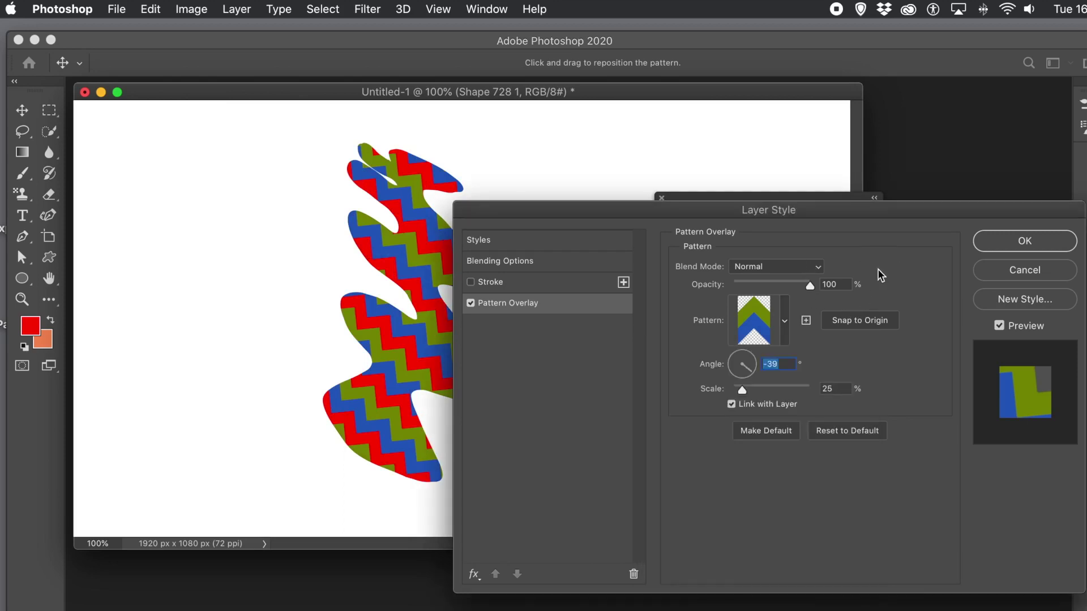
- Set the chevron overlay angle to 139° and scale to 13%
{"action": "left_click", "coordinate": [746, 375]}
{"action": "left_click_drag", "start_coordinate": [747, 374], "coordinate": [735, 366]}
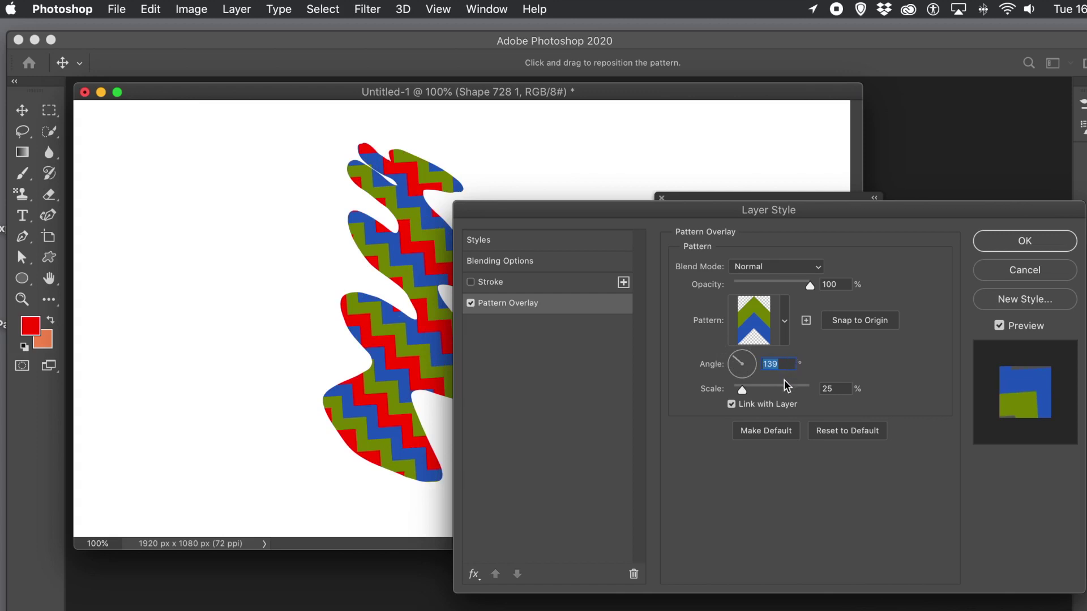
{"action": "left_click_drag", "start_coordinate": [740, 386], "coordinate": [737, 388]}
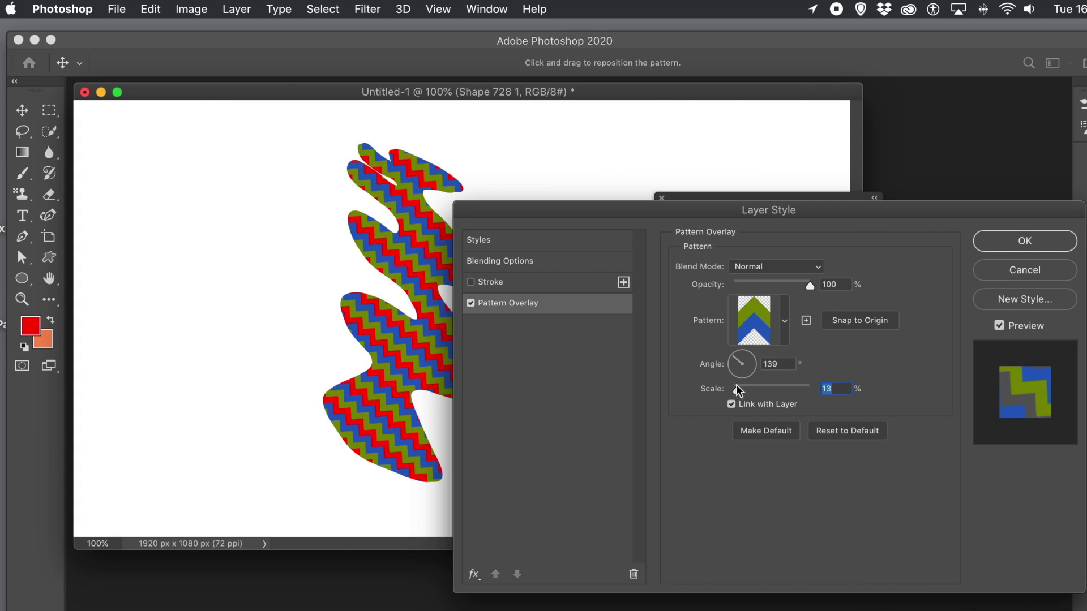
- Enable a Stroke on the shape with Fill Type set to Pattern
{"action": "left_click", "coordinate": [511, 283]}
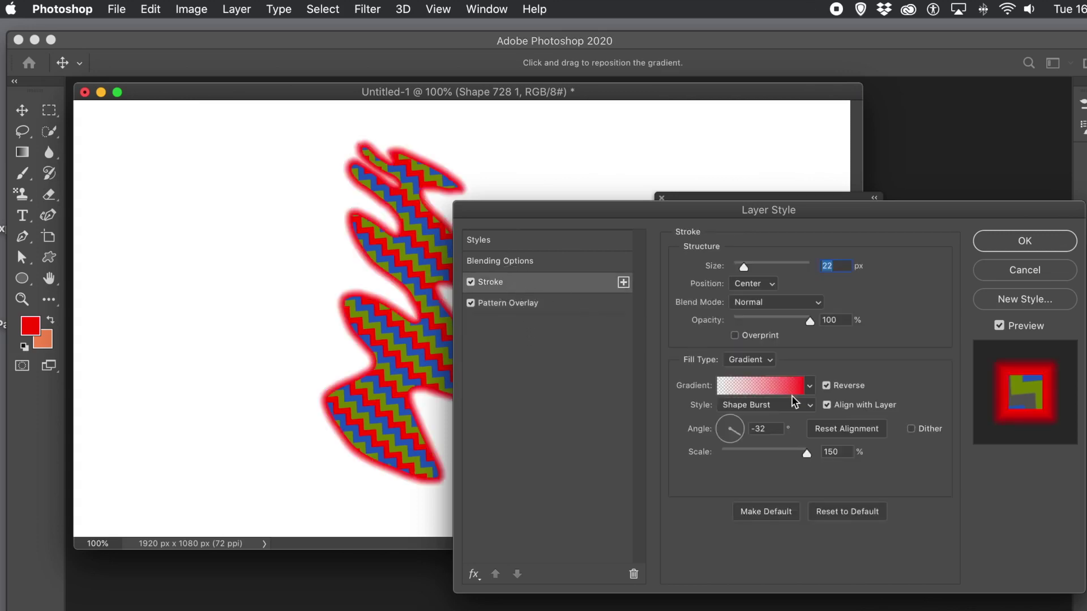
{"action": "left_click", "coordinate": [768, 363]}
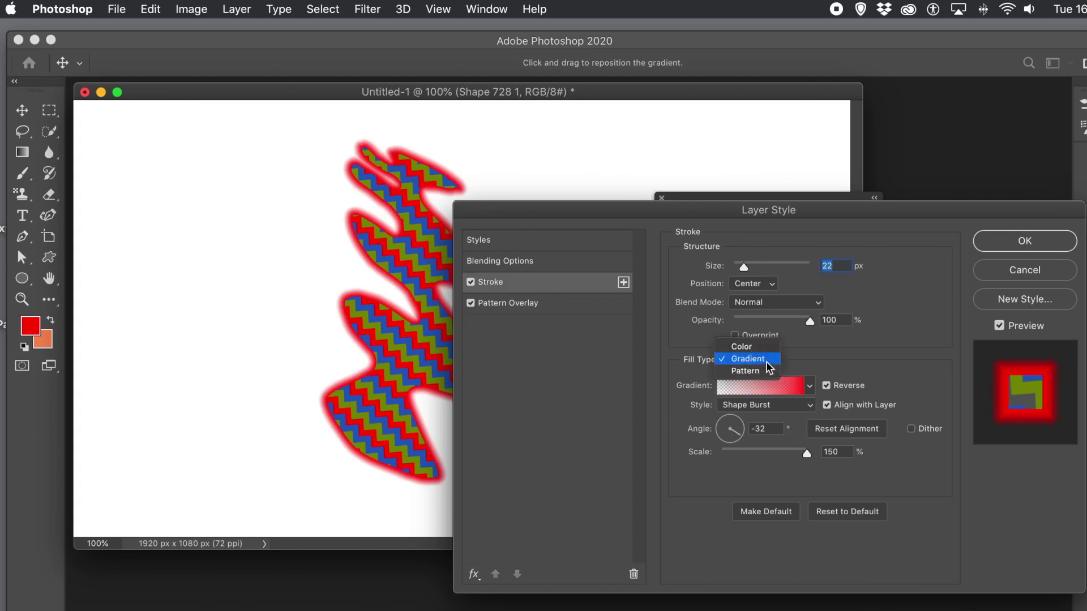
{"action": "left_click", "coordinate": [760, 372]}
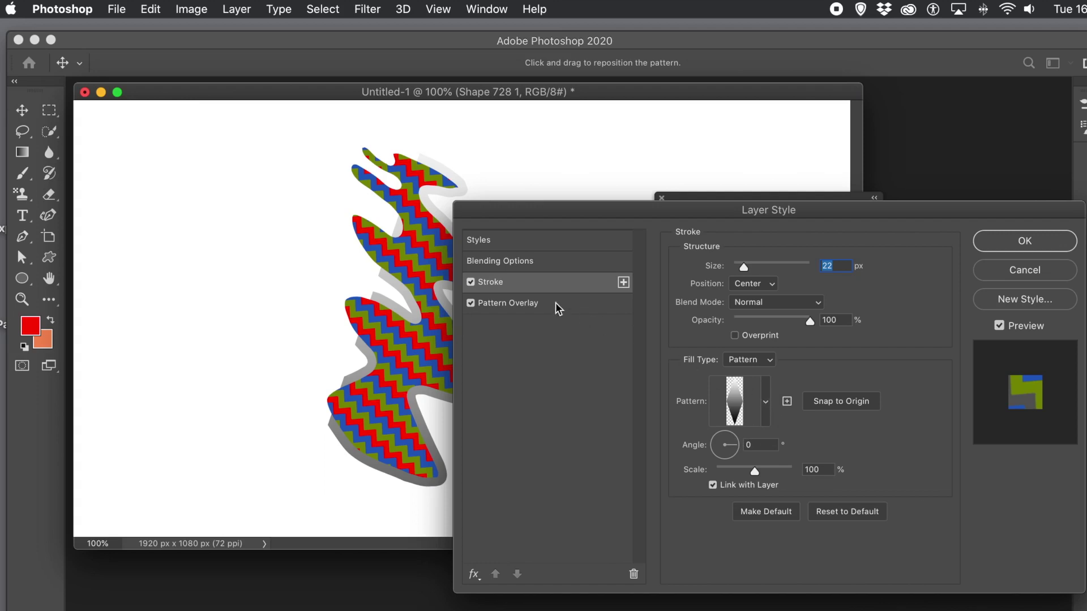
- Turn off the Pattern Overlay and widen the stroke to 46 px
{"action": "left_click", "coordinate": [471, 304]}
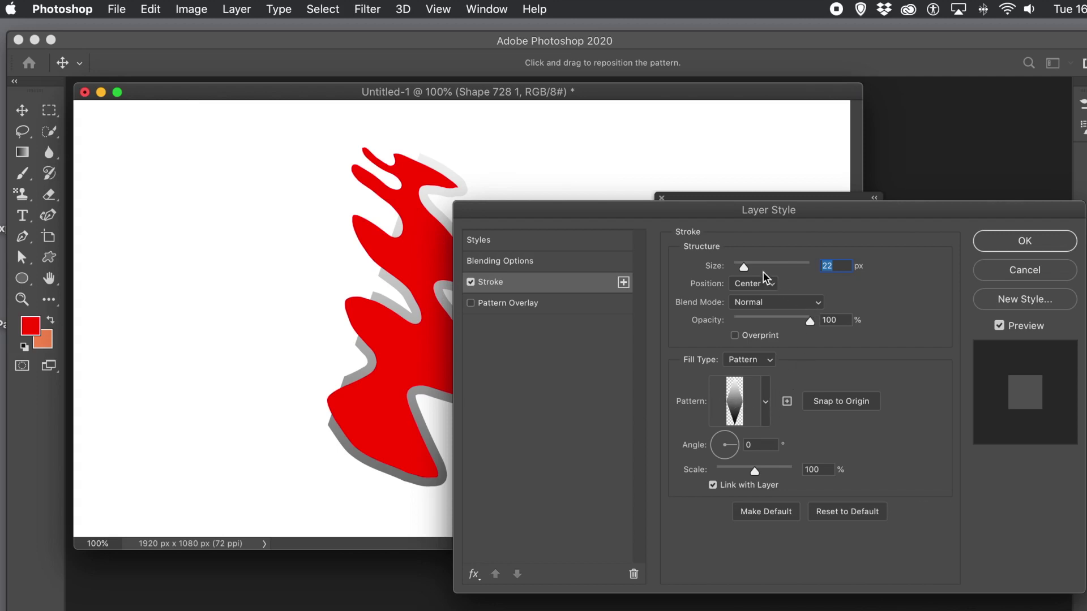
{"action": "left_click_drag", "start_coordinate": [752, 270], "coordinate": [752, 271]}
{"action": "left_click_drag", "start_coordinate": [681, 217], "coordinate": [719, 169]}
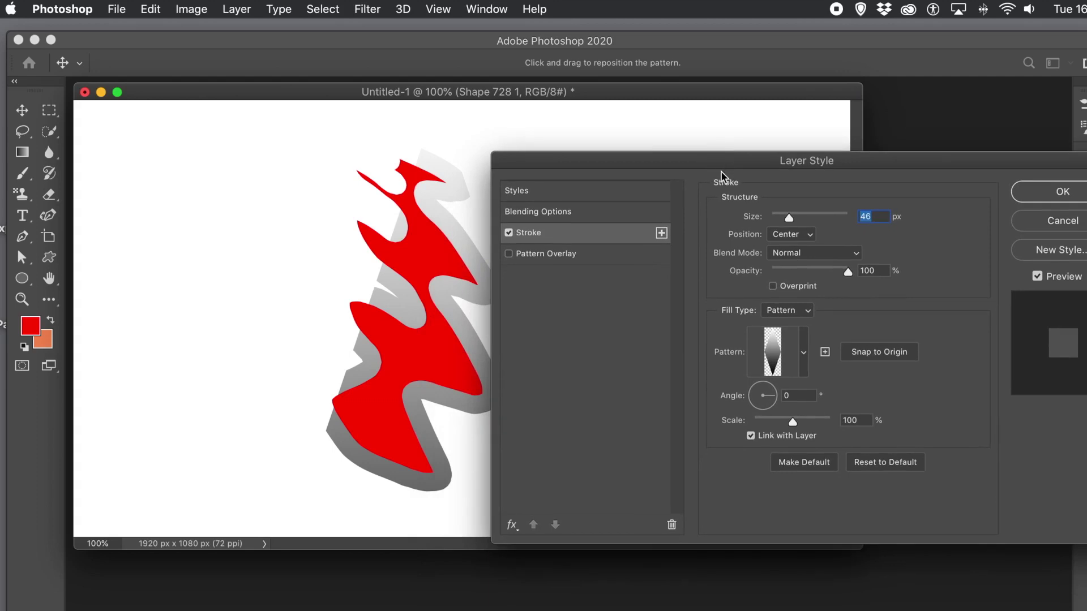
- Fill the stroke with the purple-teal chevron pattern and reduce its scale
{"action": "left_click", "coordinate": [803, 353]}
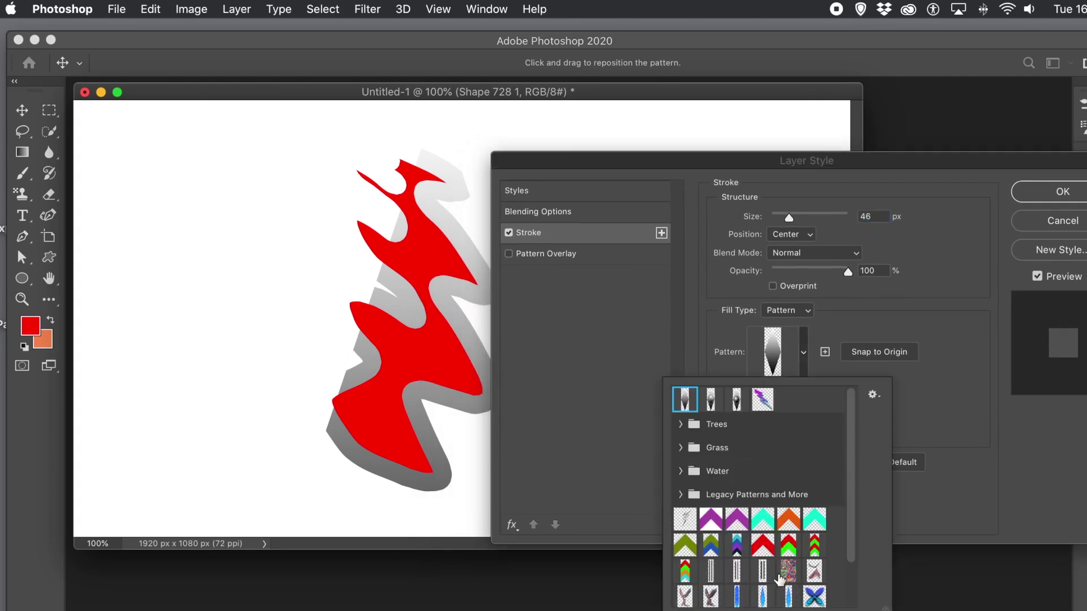
{"action": "left_click", "coordinate": [741, 552]}
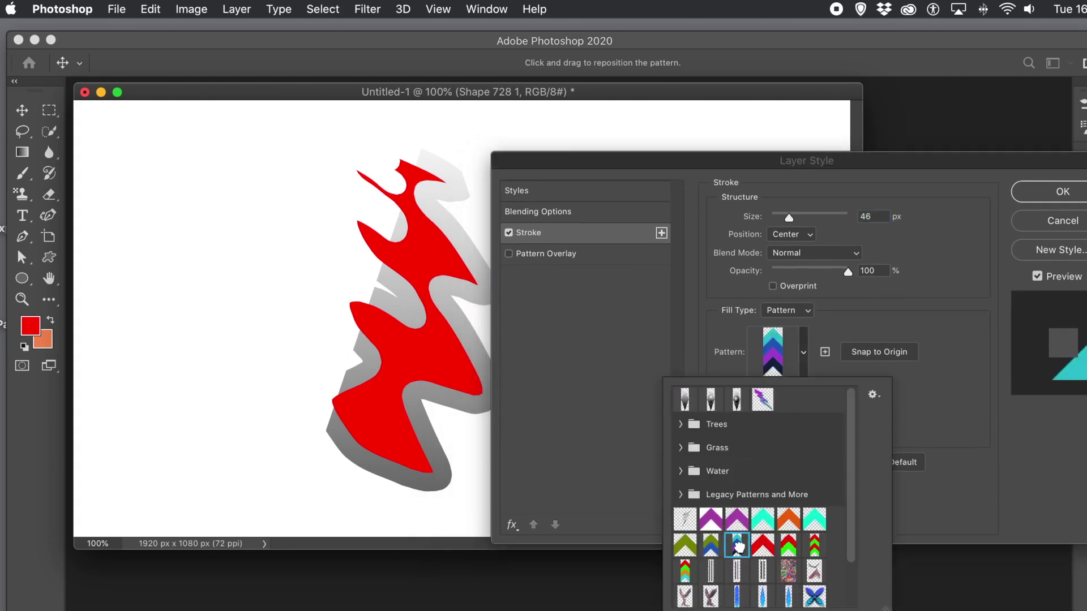
{"action": "left_click", "coordinate": [934, 432]}
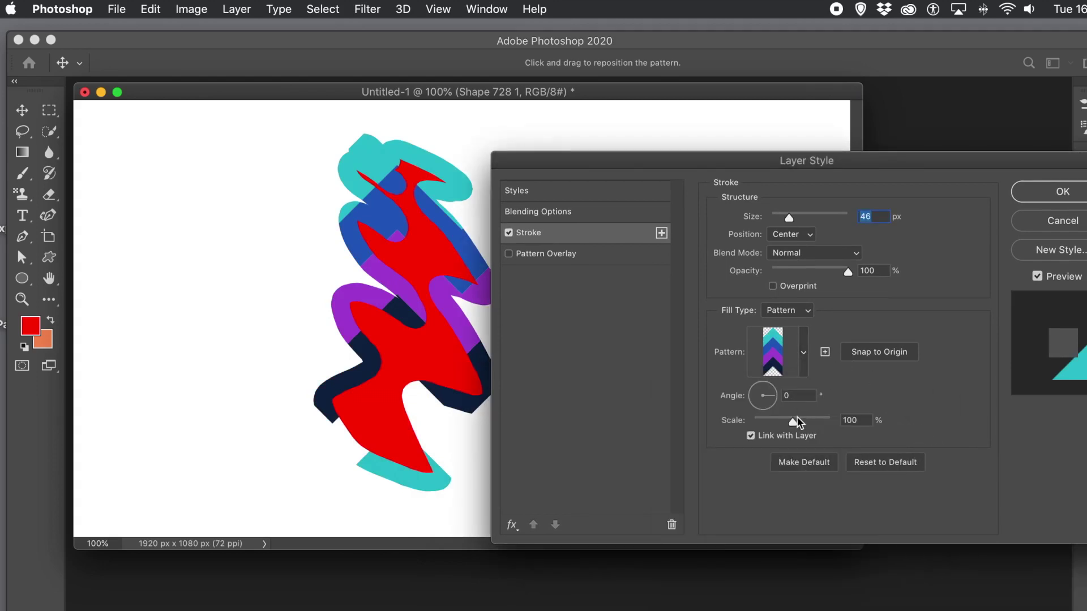
{"action": "left_click_drag", "start_coordinate": [794, 424], "coordinate": [767, 424]}
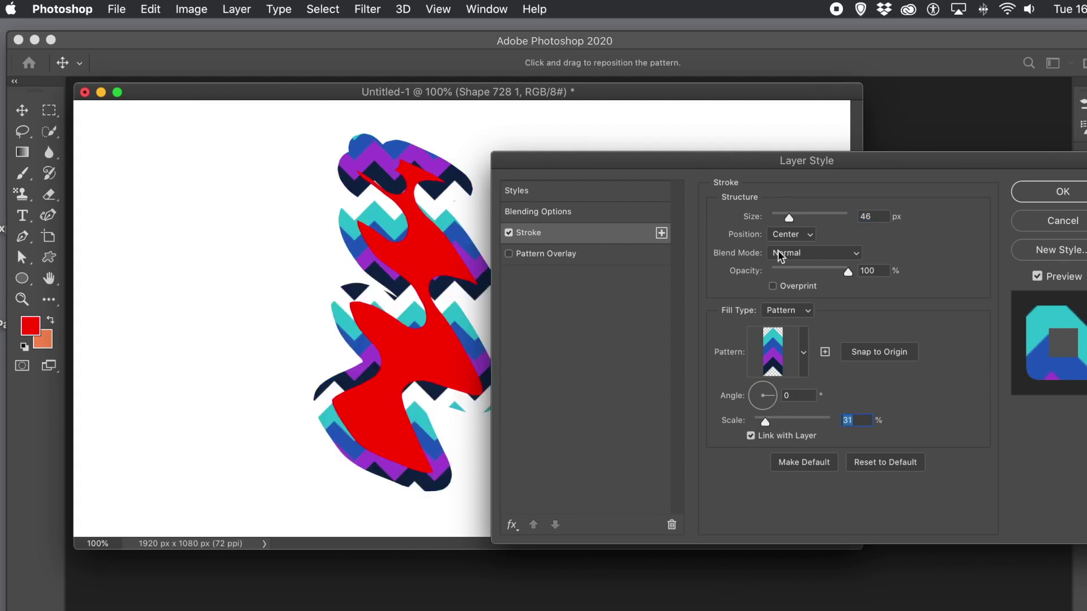
- Set the stroke Position to Outside, angle 164°, scale 23%, and apply it
{"action": "left_click", "coordinate": [805, 238]}
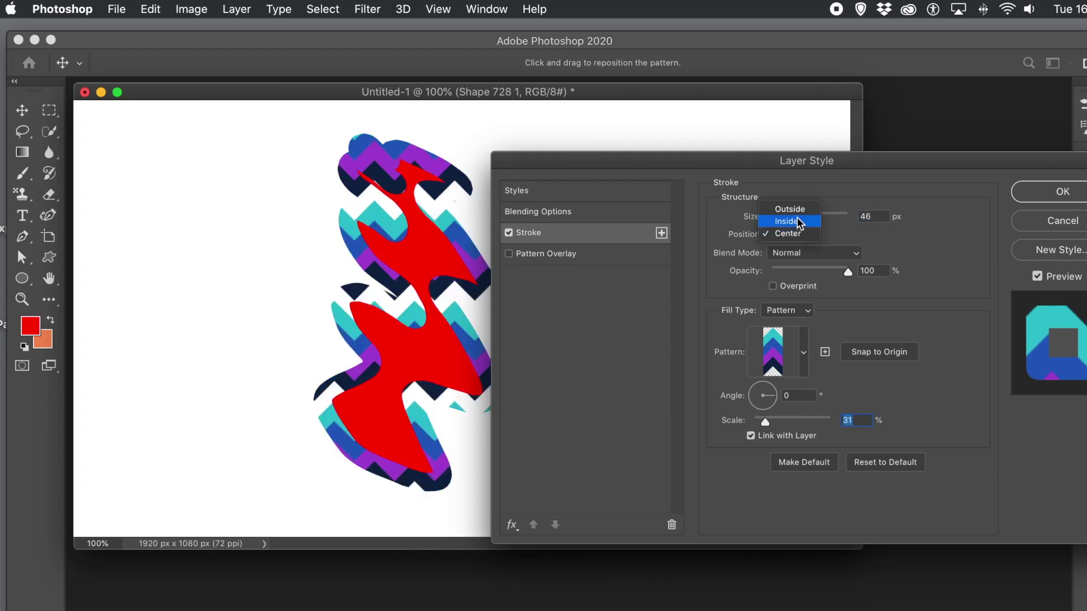
{"action": "left_click", "coordinate": [798, 213]}
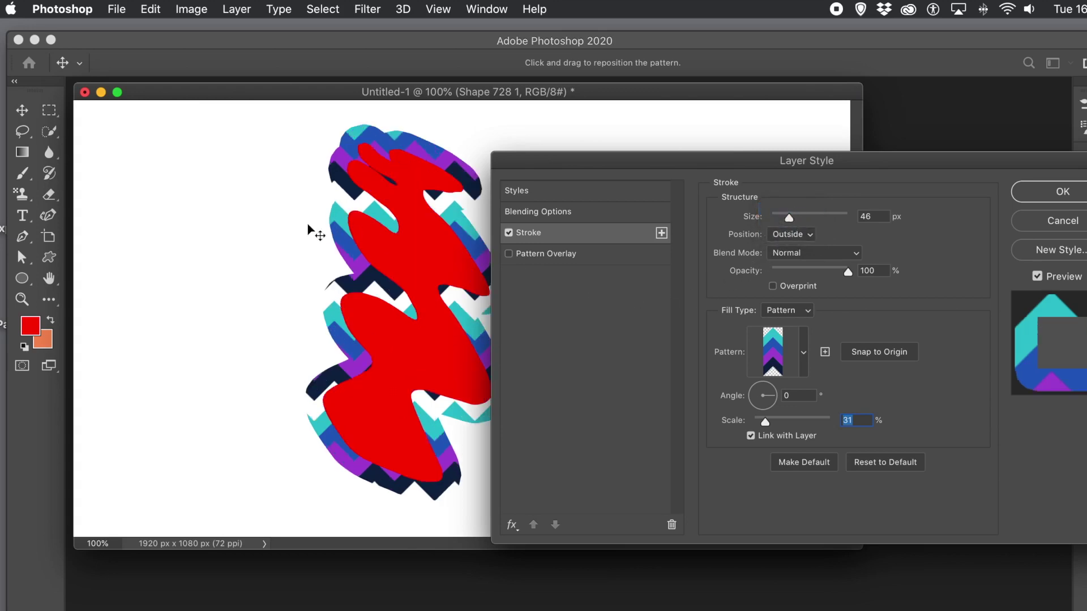
{"action": "mouse_move", "coordinate": [774, 398]}
{"action": "left_mouse_down"}
{"action": "mouse_move", "coordinate": [768, 414]}
{"action": "mouse_move", "coordinate": [759, 409]}
{"action": "mouse_move", "coordinate": [770, 397]}
{"action": "mouse_move", "coordinate": [758, 392]}
{"action": "mouse_move", "coordinate": [615, 371]}
{"action": "left_mouse_up"}
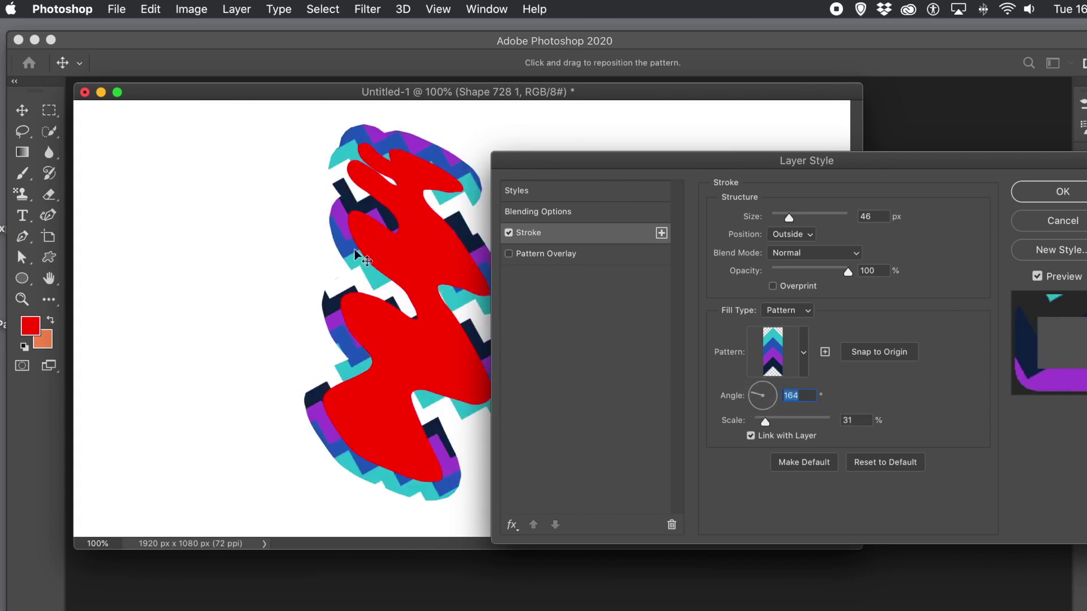
{"action": "mouse_move", "coordinate": [365, 274]}
{"action": "left_mouse_down"}
{"action": "mouse_move", "coordinate": [403, 304]}
{"action": "mouse_move", "coordinate": [345, 248]}
{"action": "left_mouse_up"}
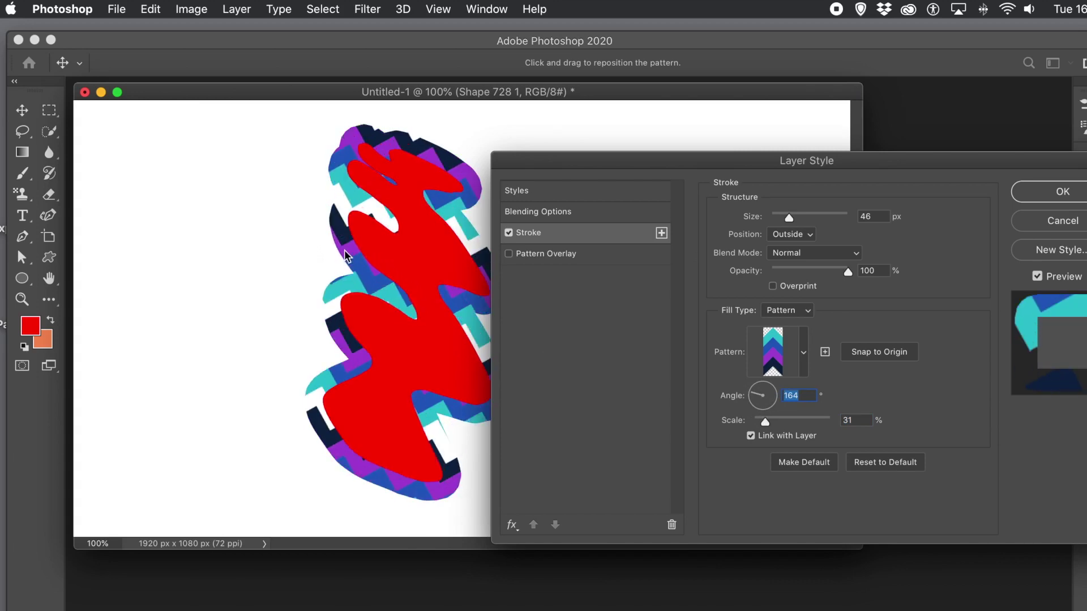
{"action": "left_click_drag", "start_coordinate": [764, 425], "coordinate": [762, 422]}
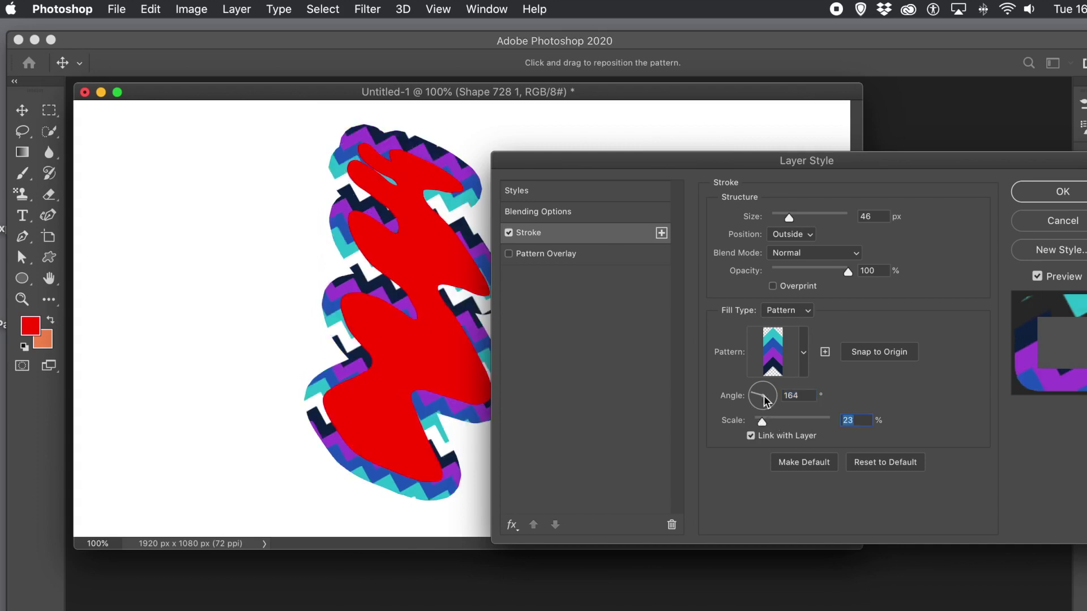
{"action": "left_click", "coordinate": [1021, 194]}
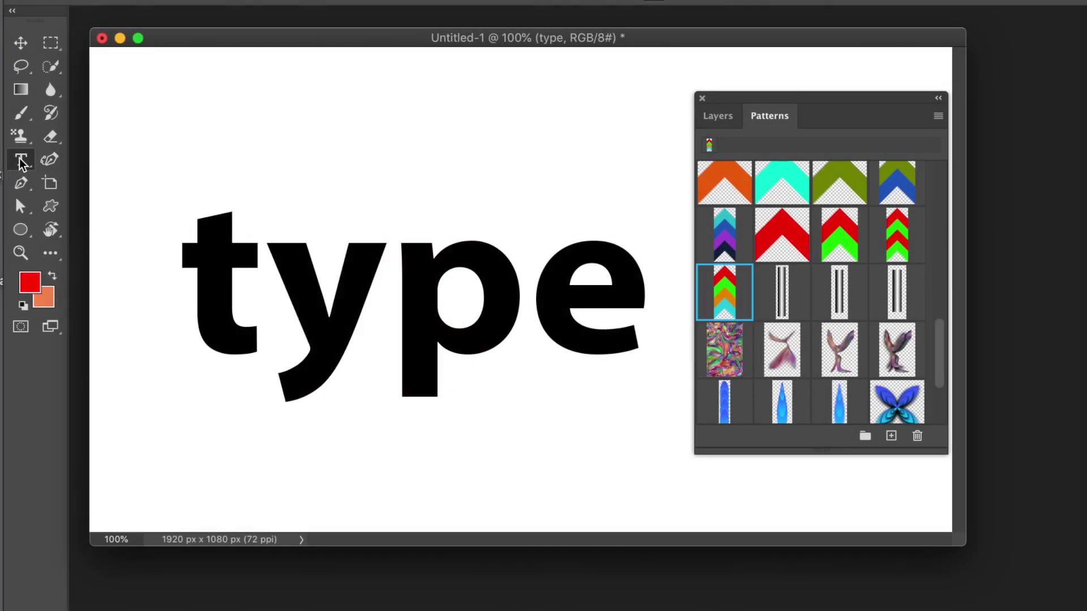
- Drag the purple-teal chevron swatch onto the 'type' text as a Pattern Overlay
{"action": "left_click", "coordinate": [21, 162]}
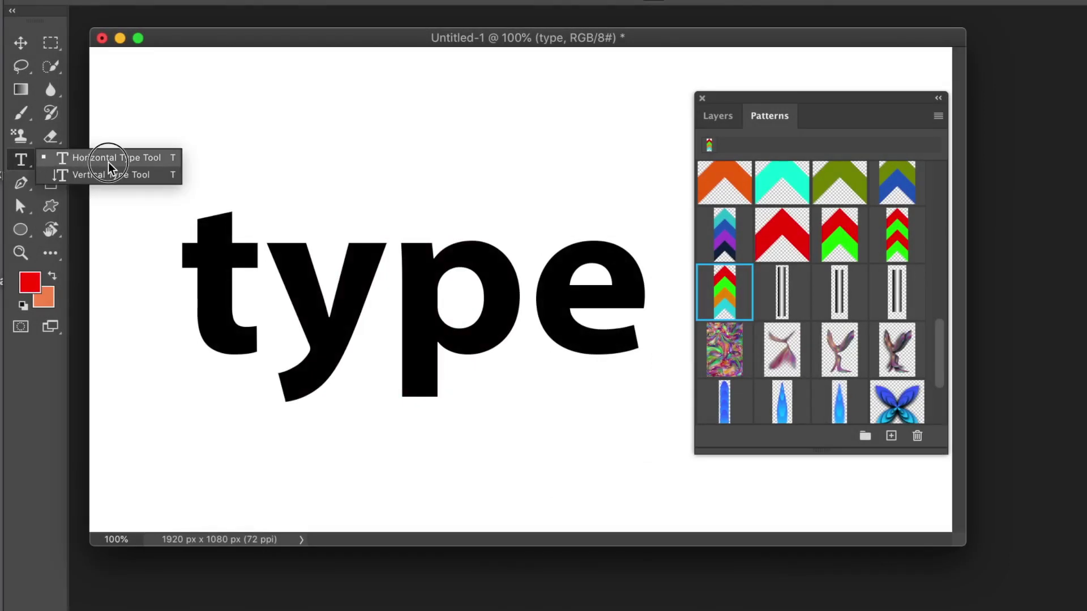
{"action": "left_click", "coordinate": [800, 105]}
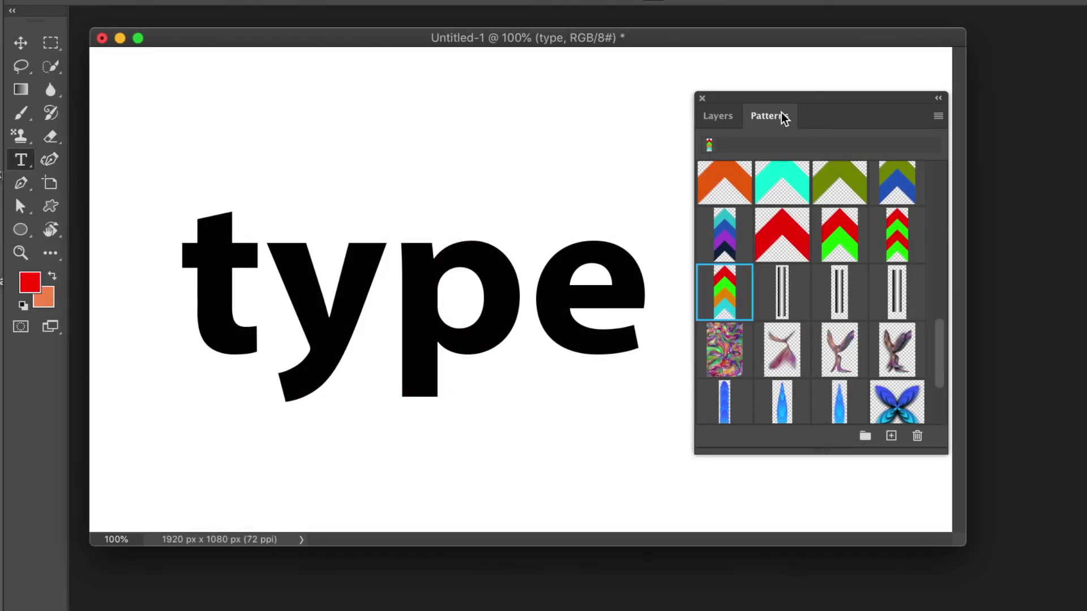
{"action": "left_click_drag", "start_coordinate": [736, 241], "coordinate": [423, 284]}
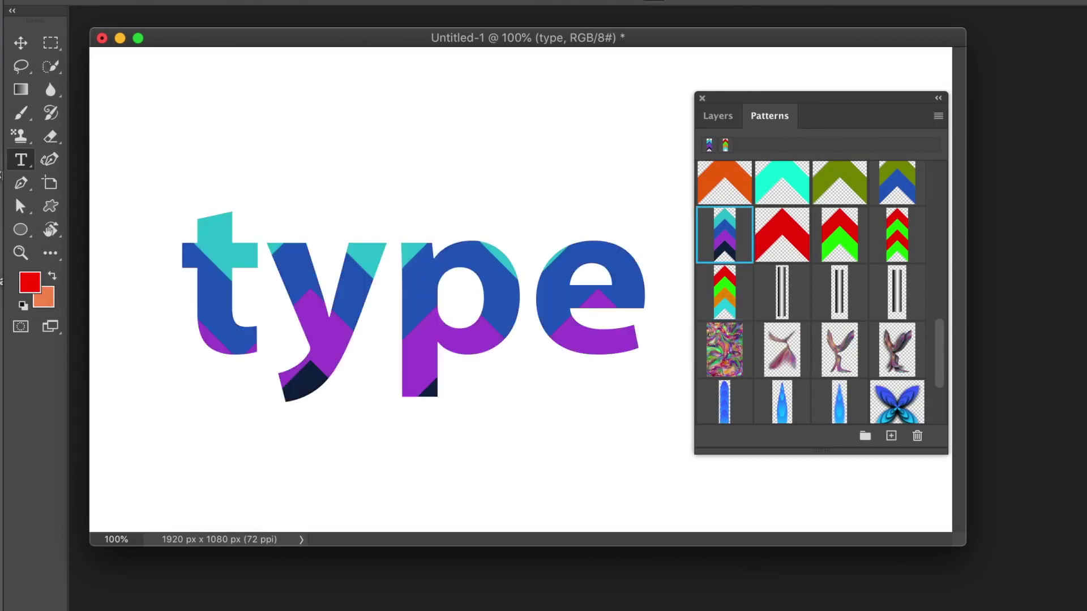
{"action": "left_click", "coordinate": [715, 118]}
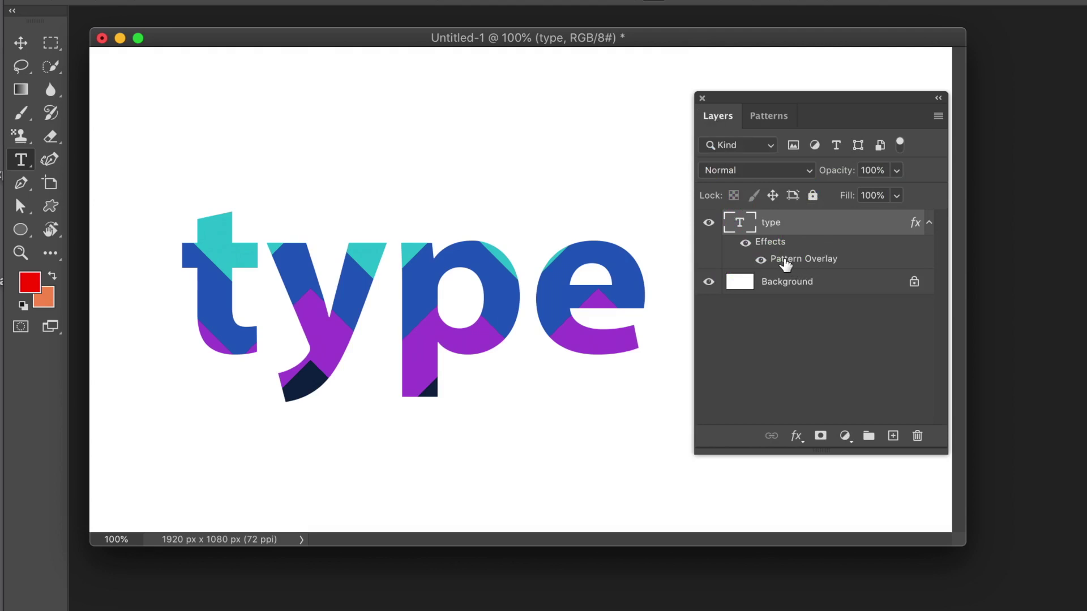
- Set the 'type' text's Pattern Overlay to 21% scale and -59° angle
{"action": "double_click", "coordinate": [783, 263]}
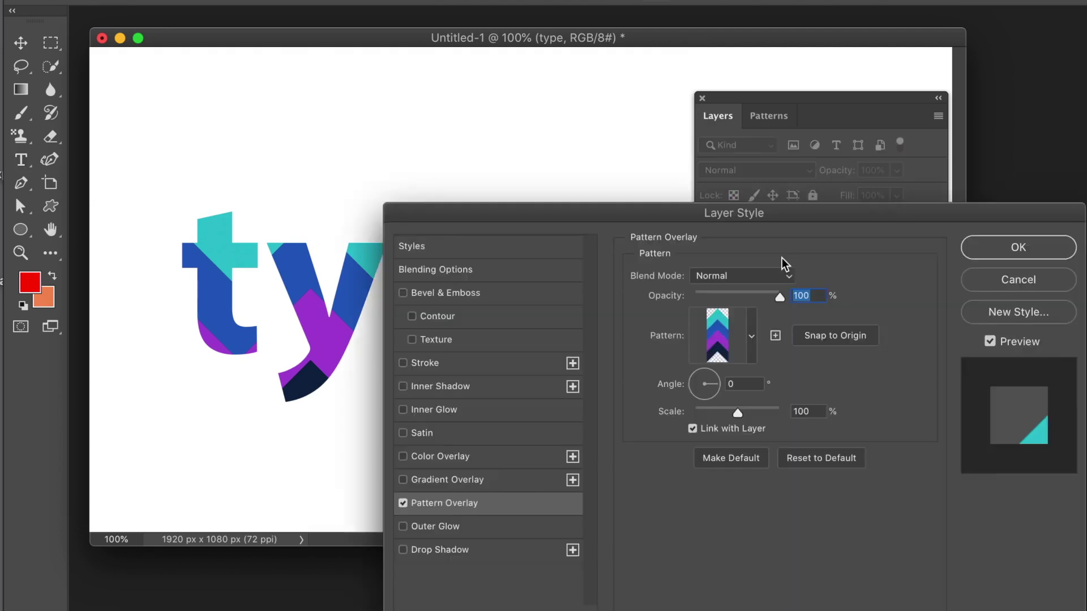
{"action": "left_click_drag", "start_coordinate": [687, 215], "coordinate": [705, 109]}
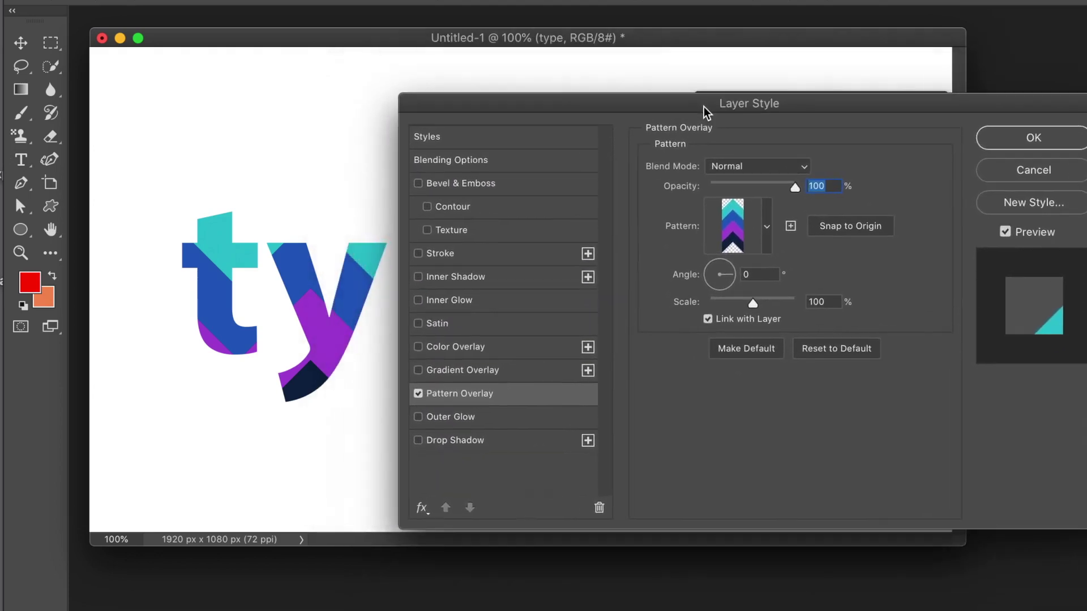
{"action": "left_click_drag", "start_coordinate": [753, 304], "coordinate": [731, 290]}
{"action": "left_click_drag", "start_coordinate": [600, 104], "coordinate": [618, 79]}
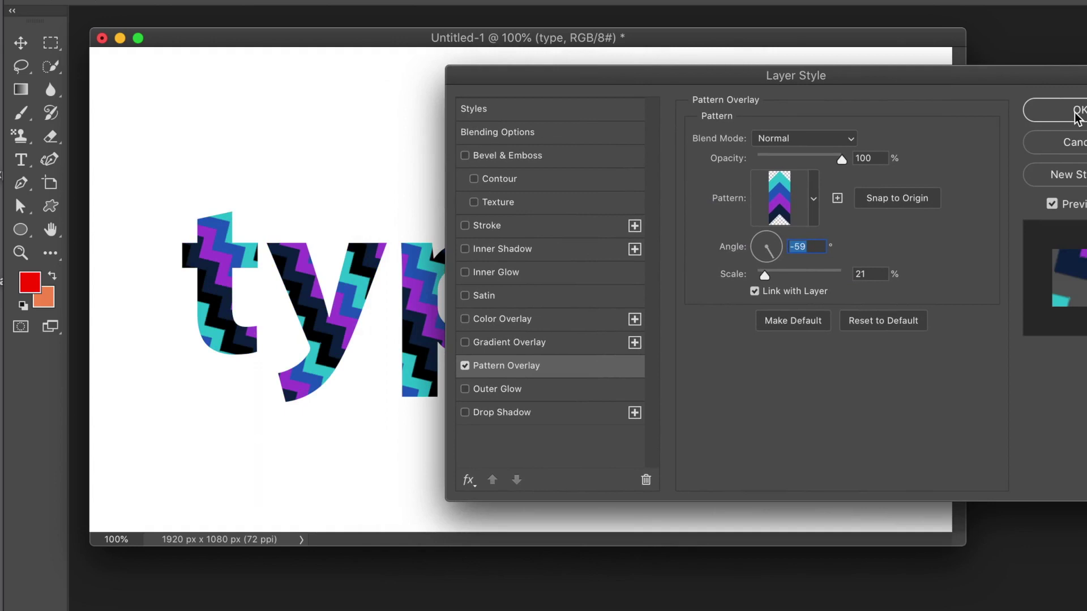